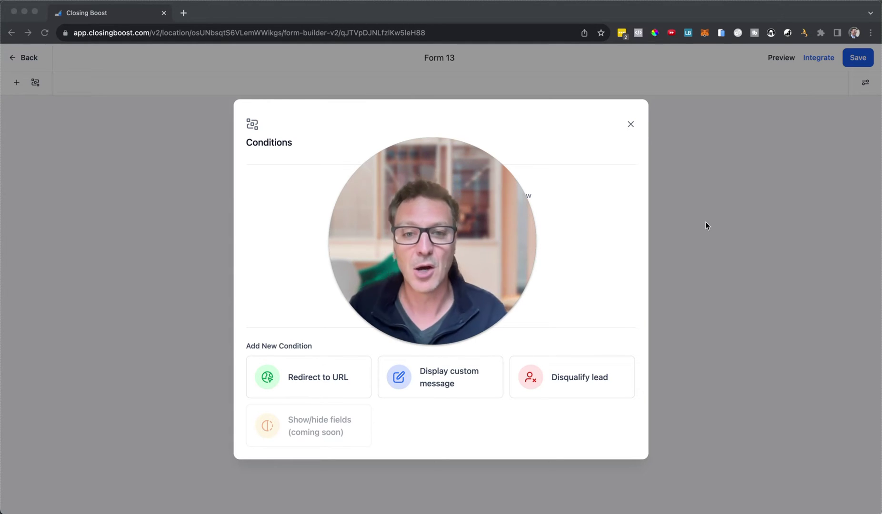
- Close the Conditions dialog and adjust elements on the Form 13 canvas
left_click_drag(501, 220, 240, 242)
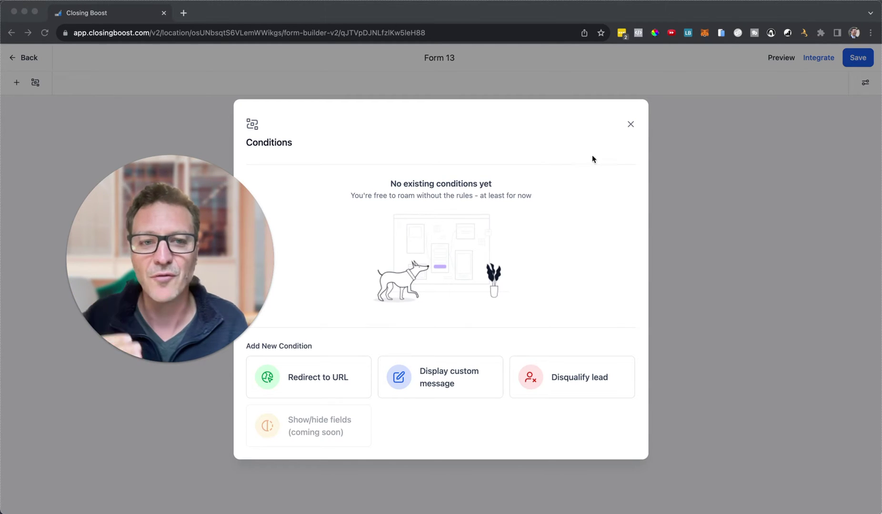
left_click(631, 124)
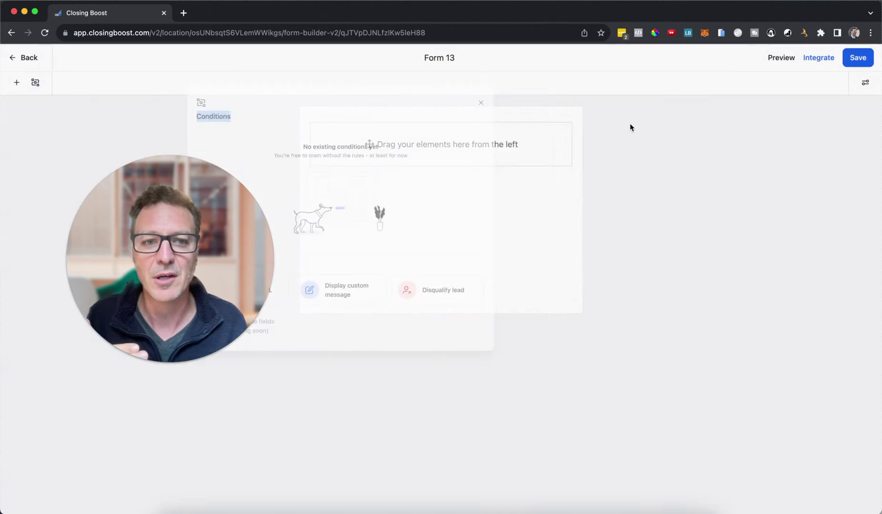
mouse_move(215, 321)
left_click(155, 363)
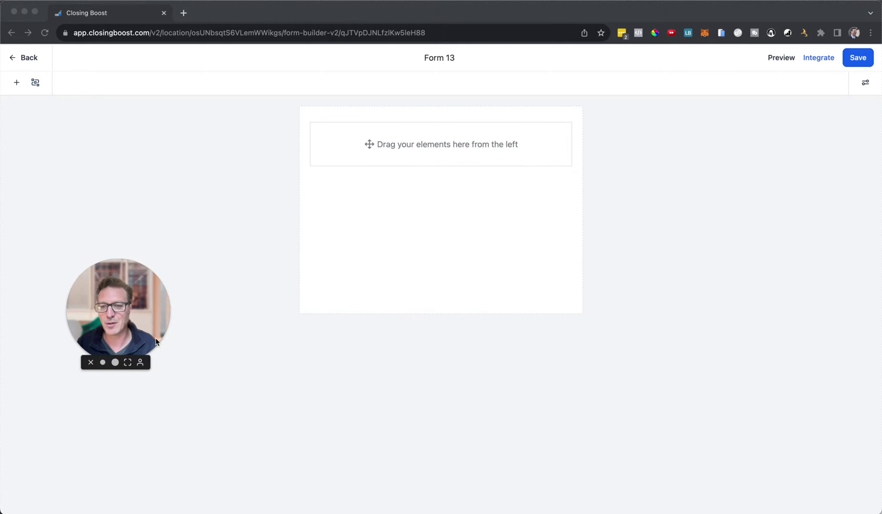
left_click_drag(118, 310, 101, 437)
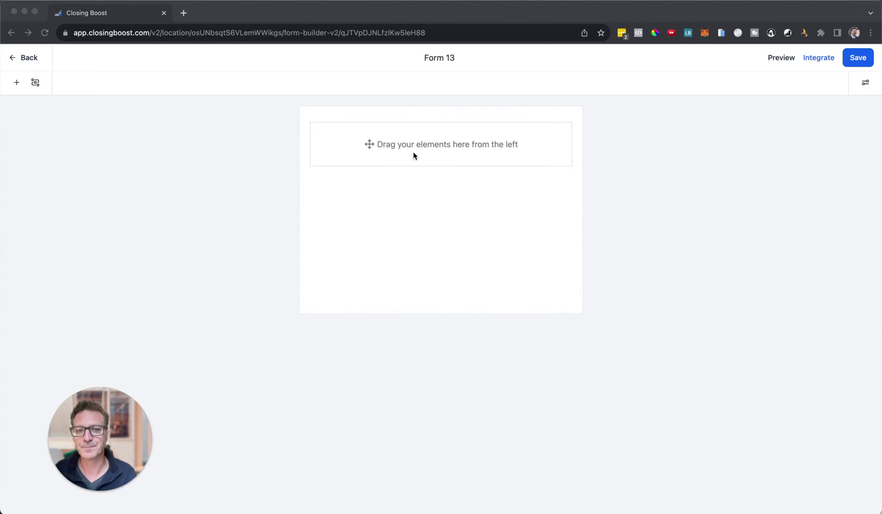
- Add First Name, Phone and Email fields plus the terms-and-conditions consent checkbox
left_click(16, 82)
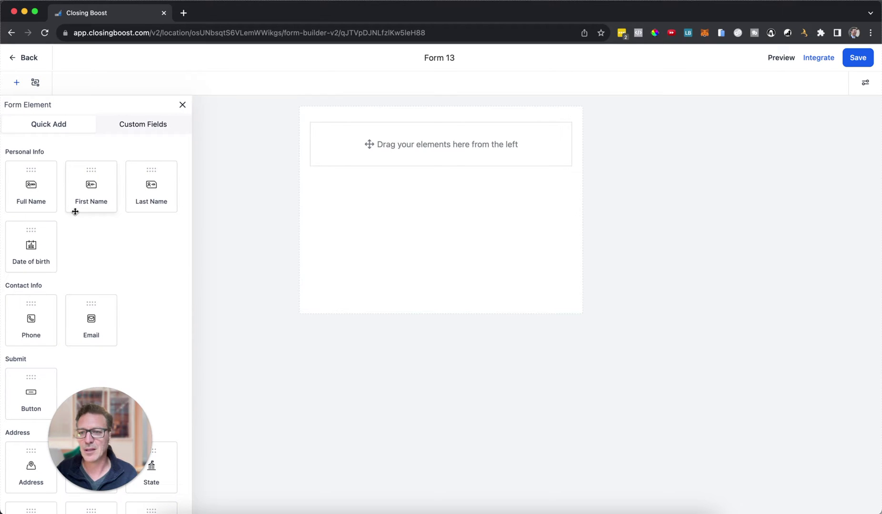
left_click_drag(80, 193, 333, 162)
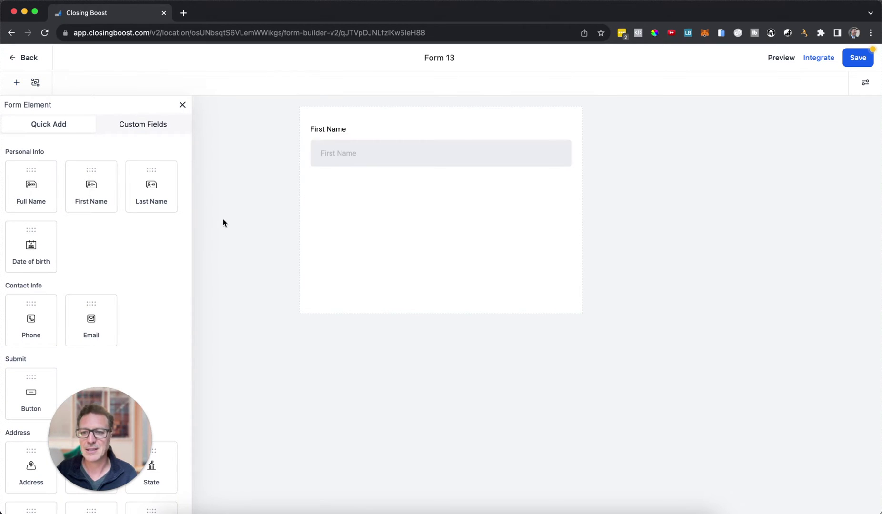
left_click_drag(84, 327, 356, 224)
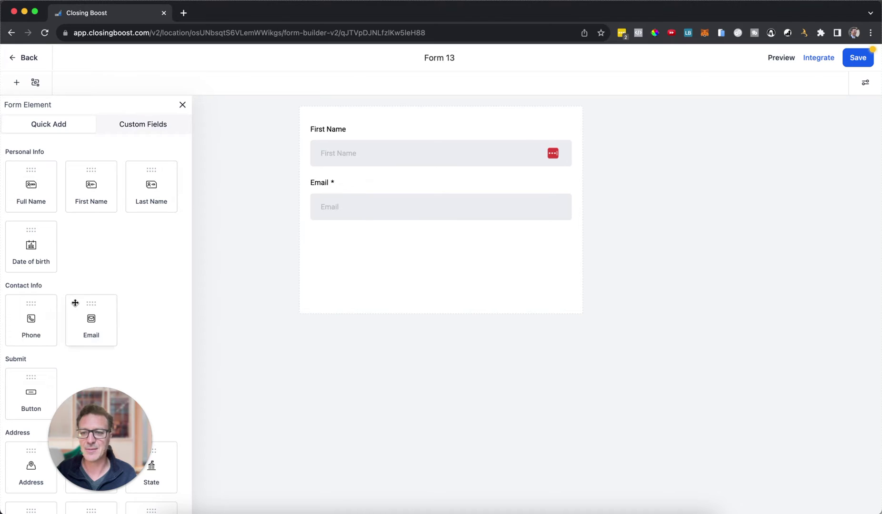
left_click_drag(30, 317, 399, 265)
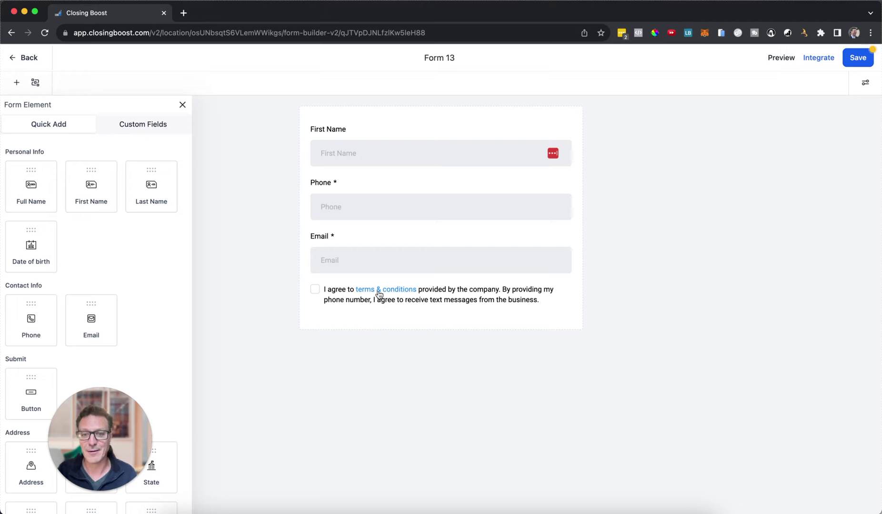
scroll(124, 325, "down", 5)
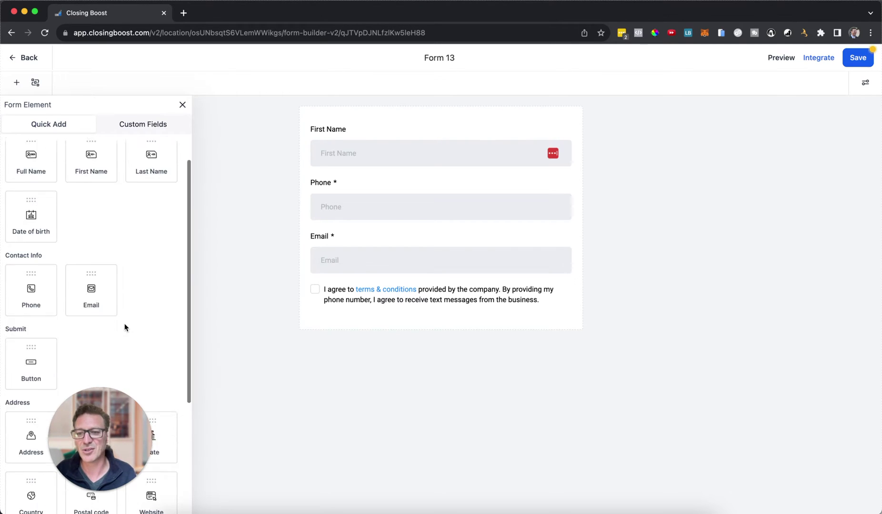
left_click_drag(101, 397, 267, 364)
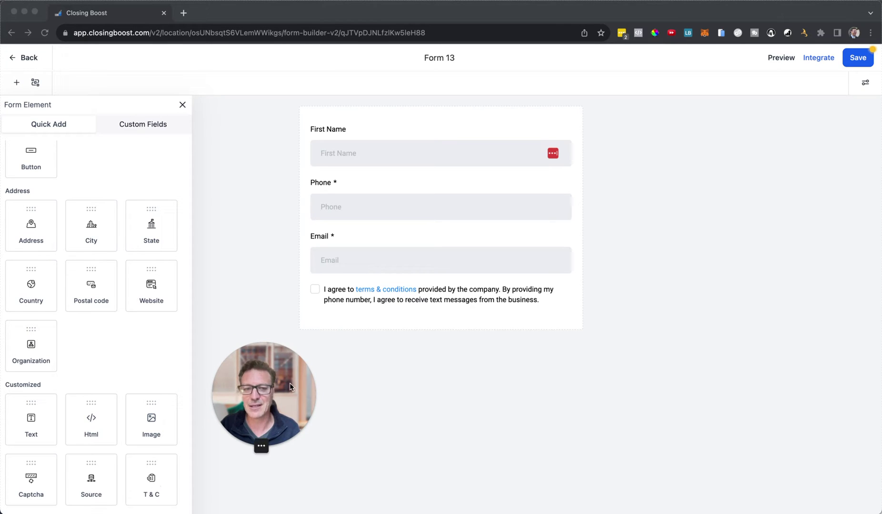
left_click(462, 294)
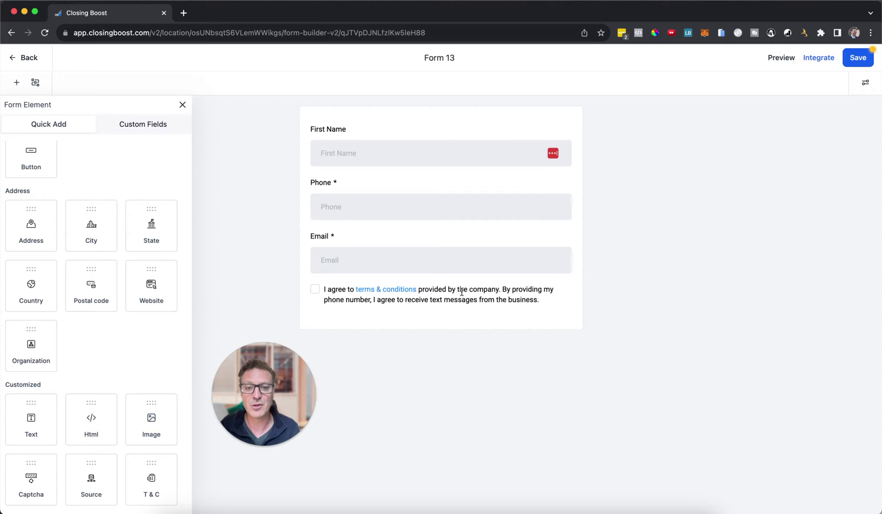
- Inspect the consent block's 'terms' link options without changes, then show the Custom Fields list
left_click(463, 298)
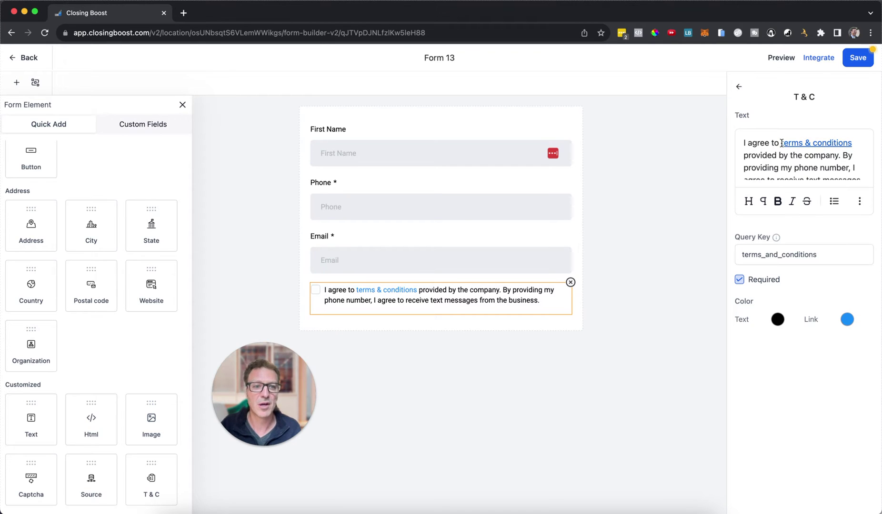
left_click_drag(781, 143, 806, 140)
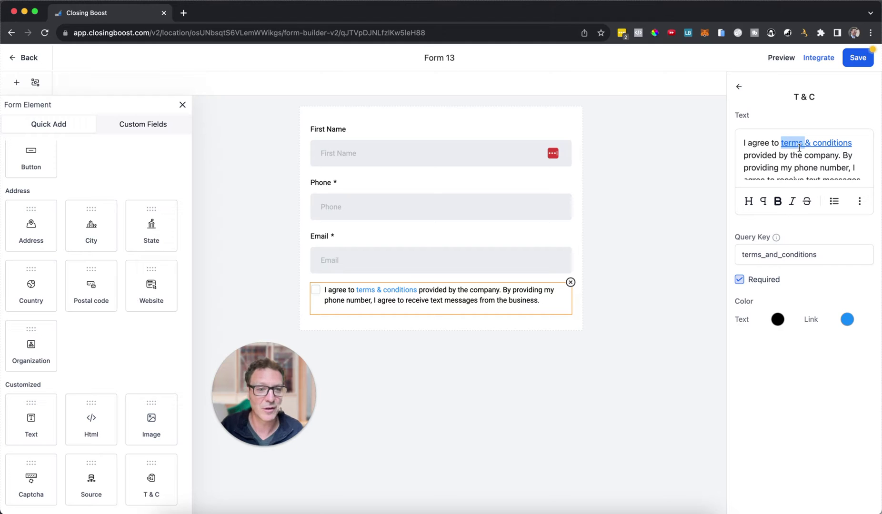
left_click(860, 201)
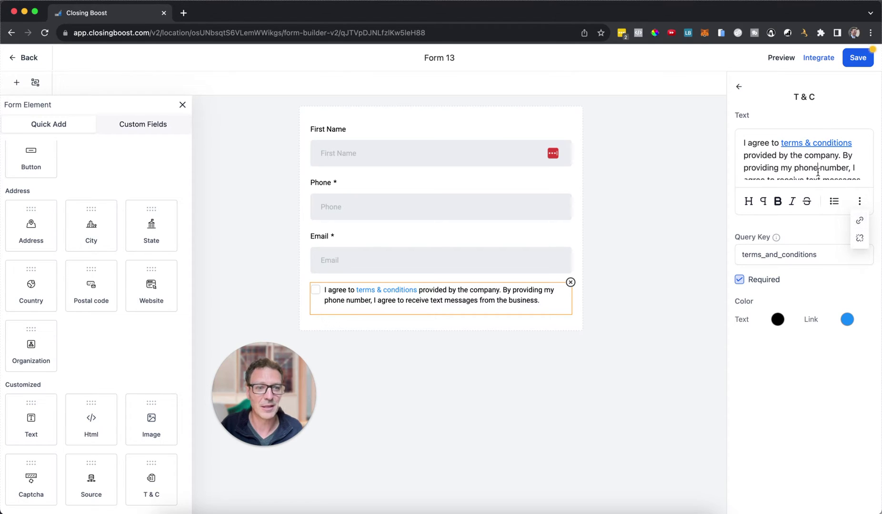
left_click(682, 190)
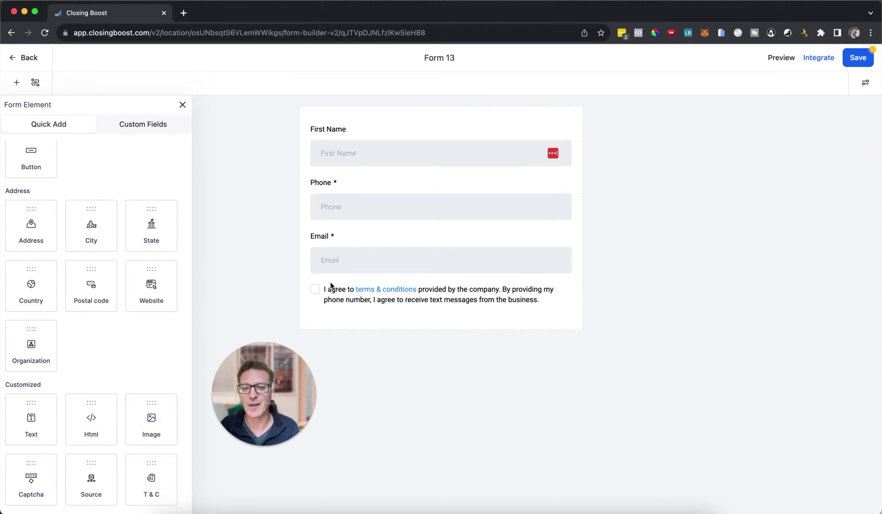
left_click(137, 135)
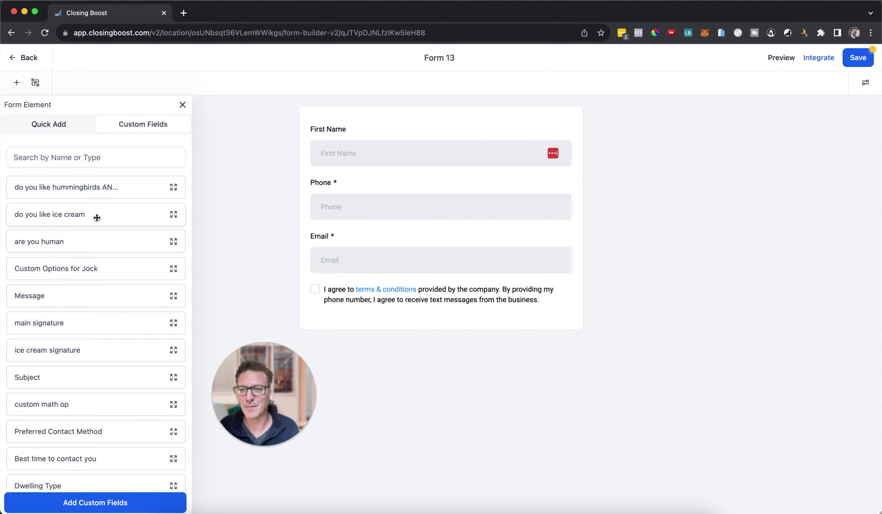
- Place 'do you like hummingbirds AND pizza' above 'do you like ice cream' between Phone and Email
left_click_drag(97, 217, 407, 237)
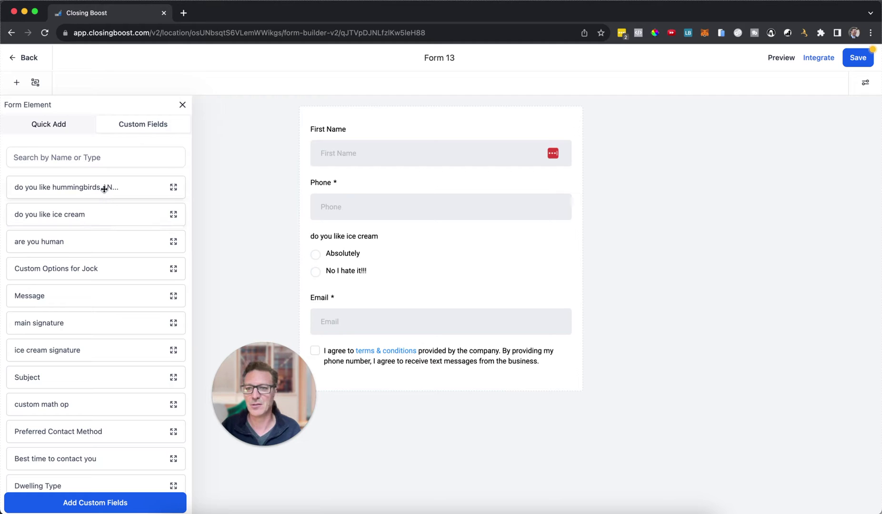
left_click_drag(106, 189, 442, 240)
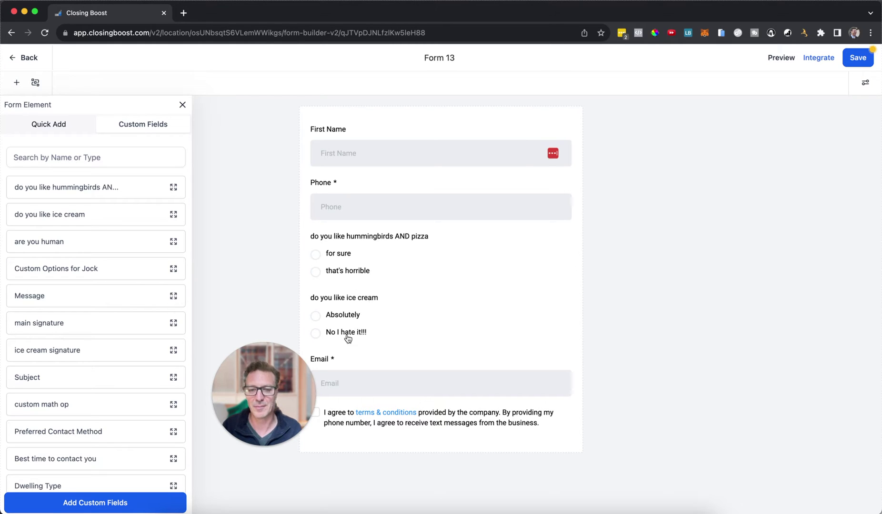
mouse_move(294, 354)
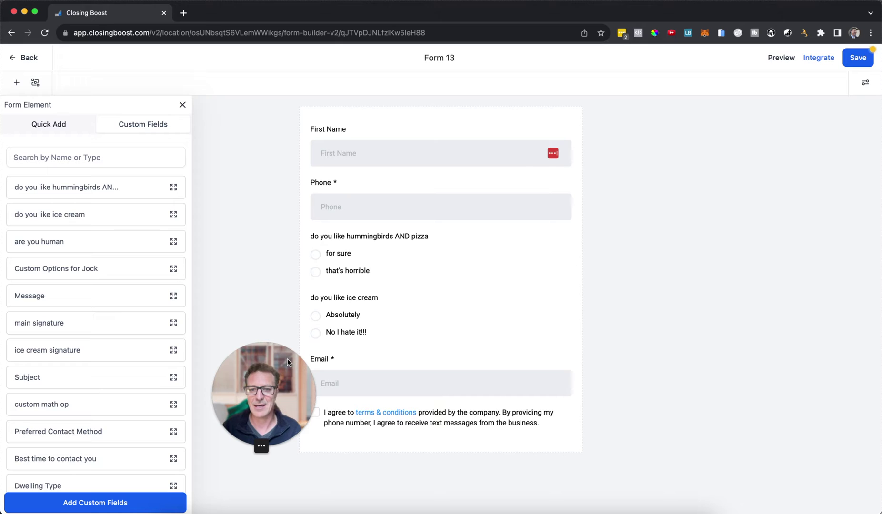
left_click_drag(287, 358, 261, 355)
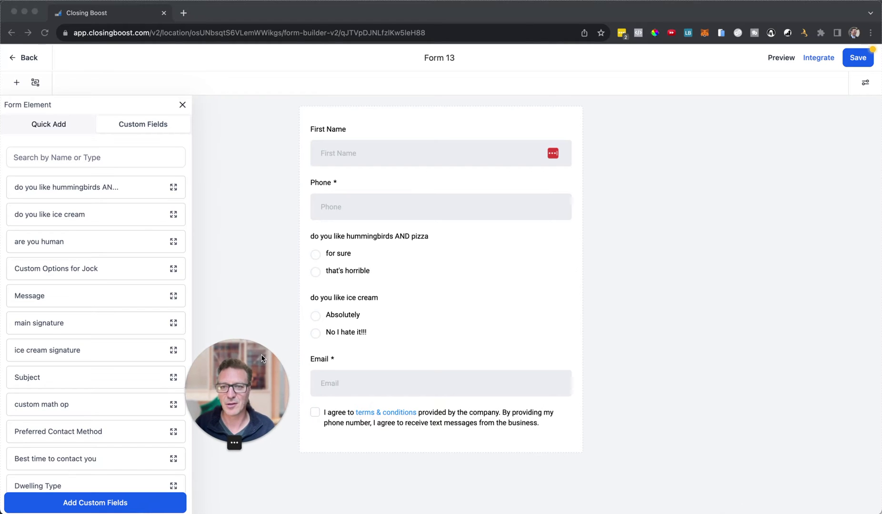
- Start a Disqualify lead condition: 'do you like ice cream' equals 'No I hate it!!!'
left_click(35, 84)
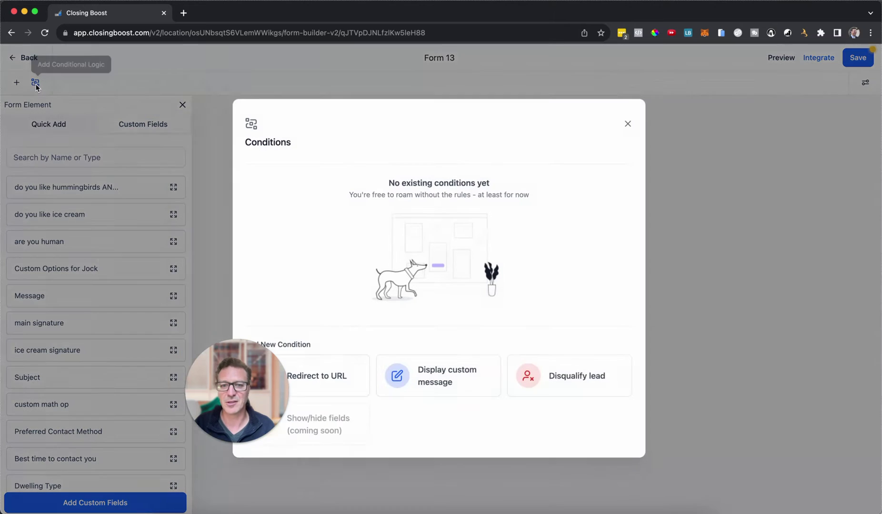
left_click_drag(234, 367, 804, 132)
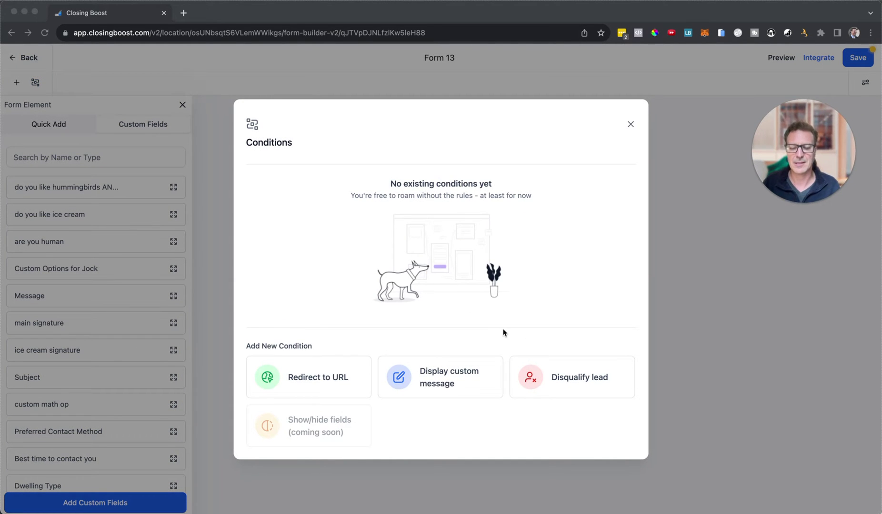
left_click(561, 381)
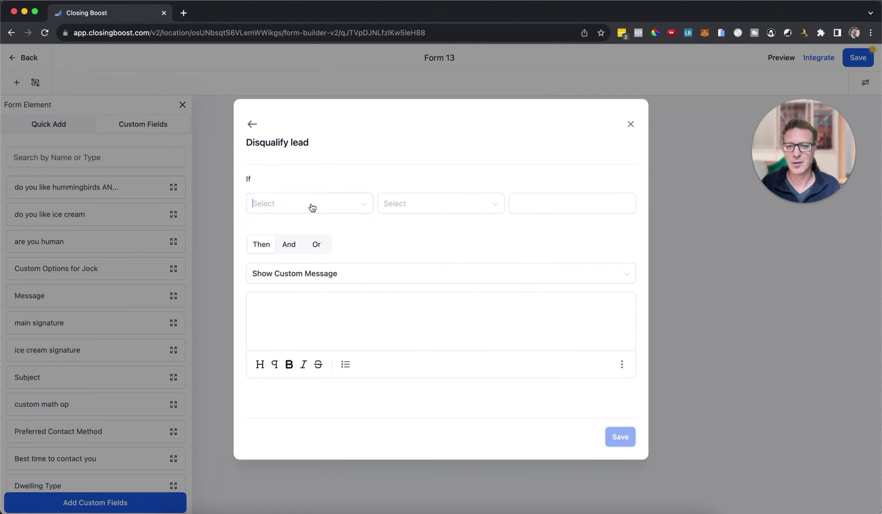
left_click(311, 205)
left_click(309, 285)
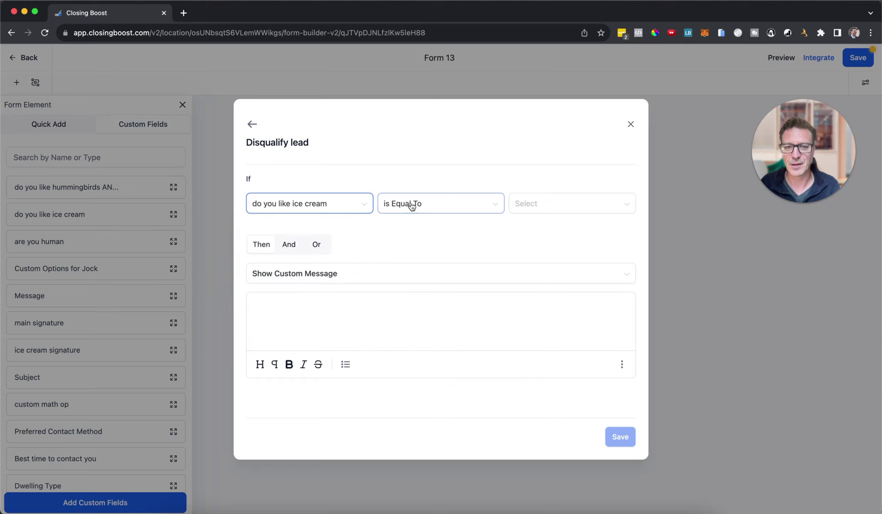
left_click(545, 205)
left_click(543, 244)
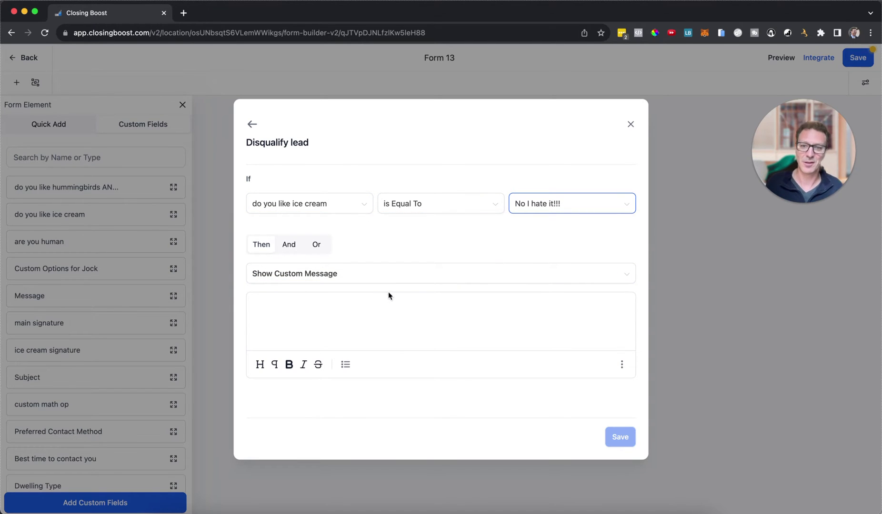
- Review the Then action choices, keeping Show Custom Message
left_click(361, 311)
left_click(360, 278)
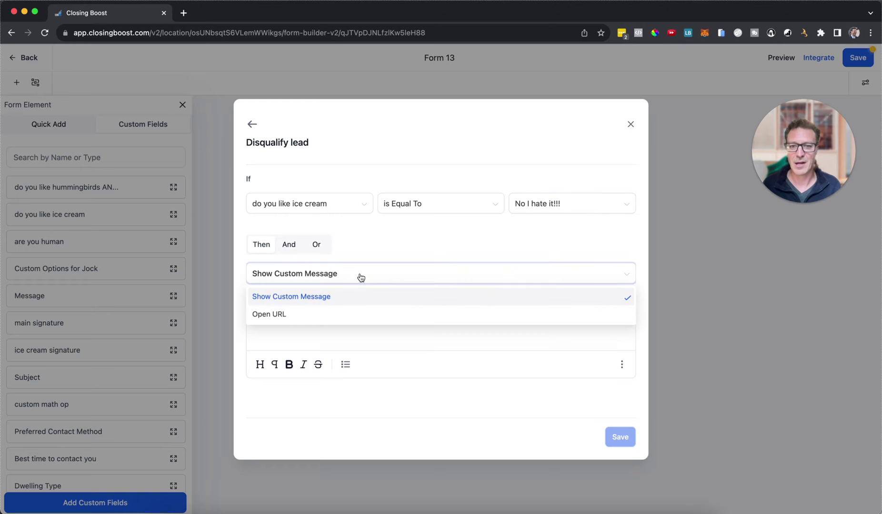
left_click(319, 331)
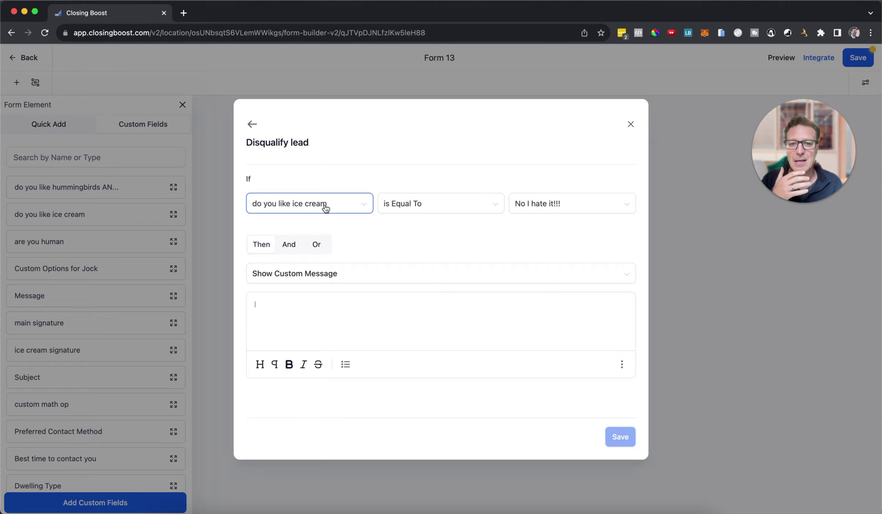
- Place the cursor in the empty disqualification message box
left_click(380, 311)
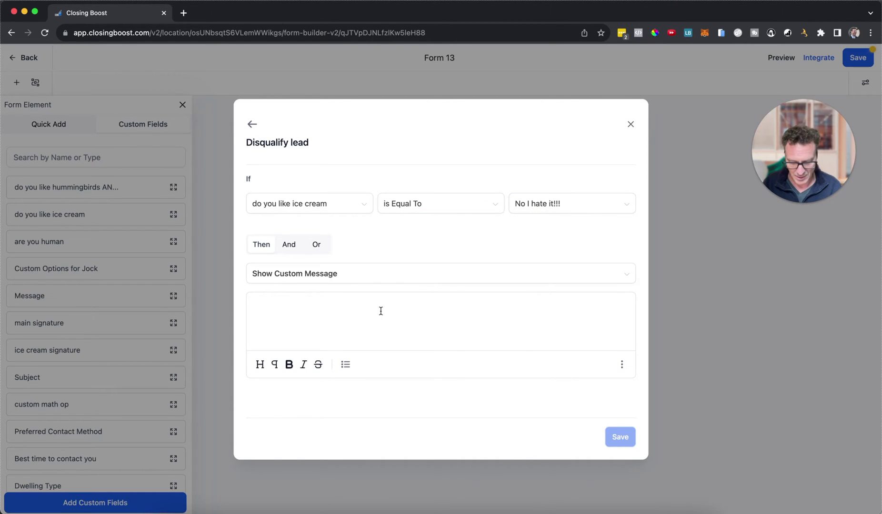
- Type 'You're A FREAK!!!!' and 'and check this out:' into the message
type("You're A ")
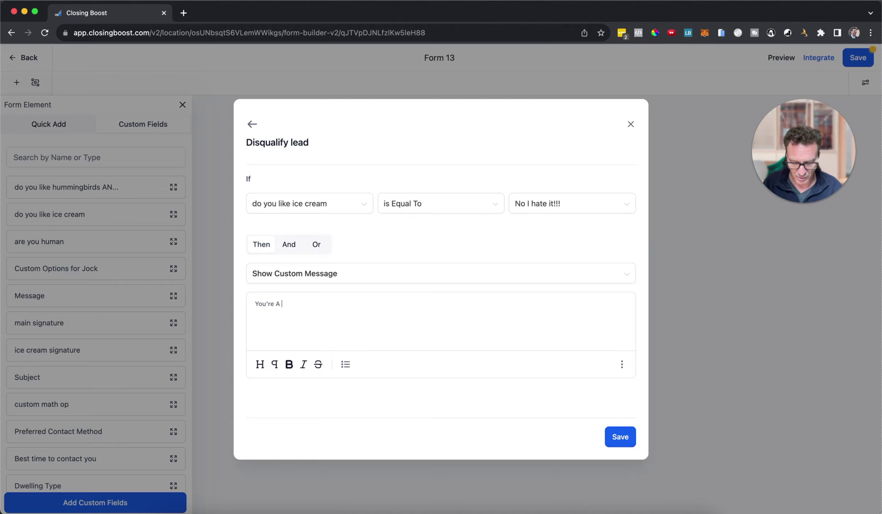
type("FREAK!!!!")
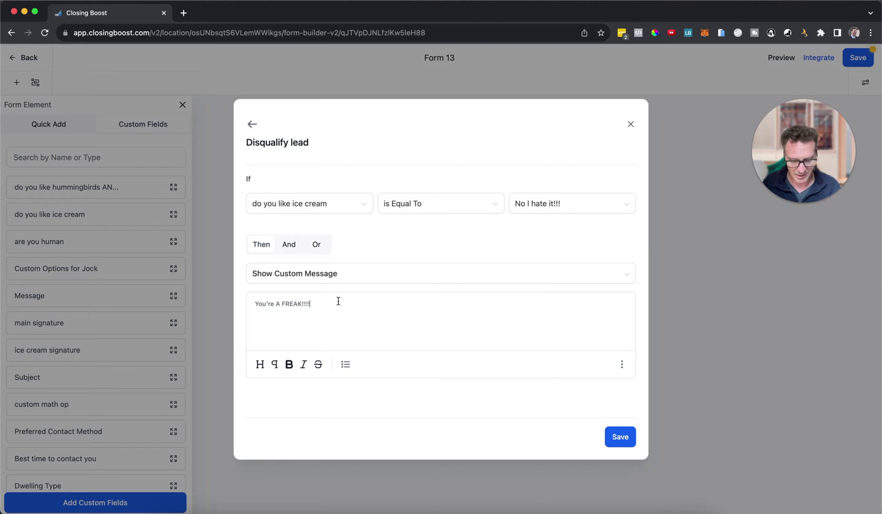
type("and ")
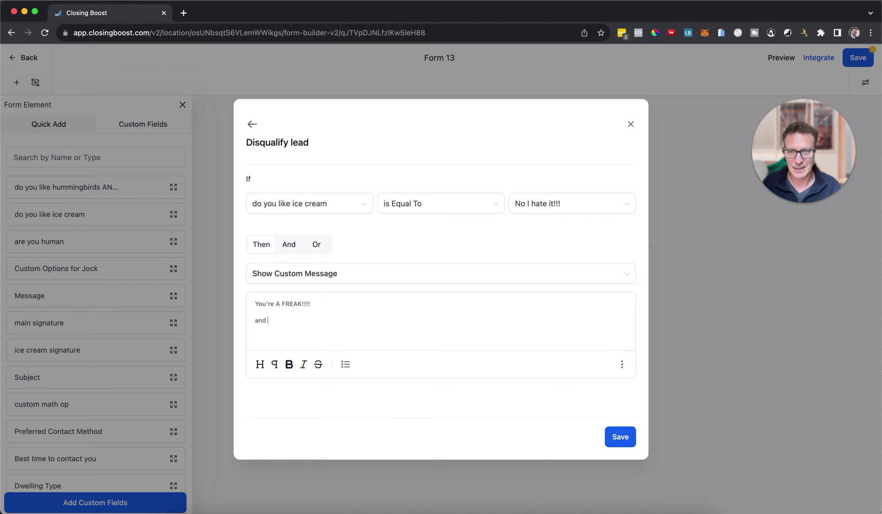
type("check this out")
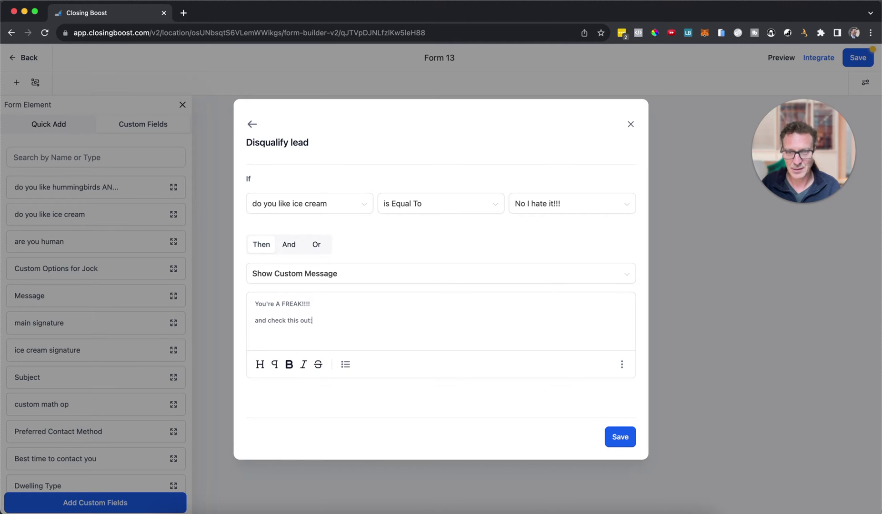
type(":")
key("Return")
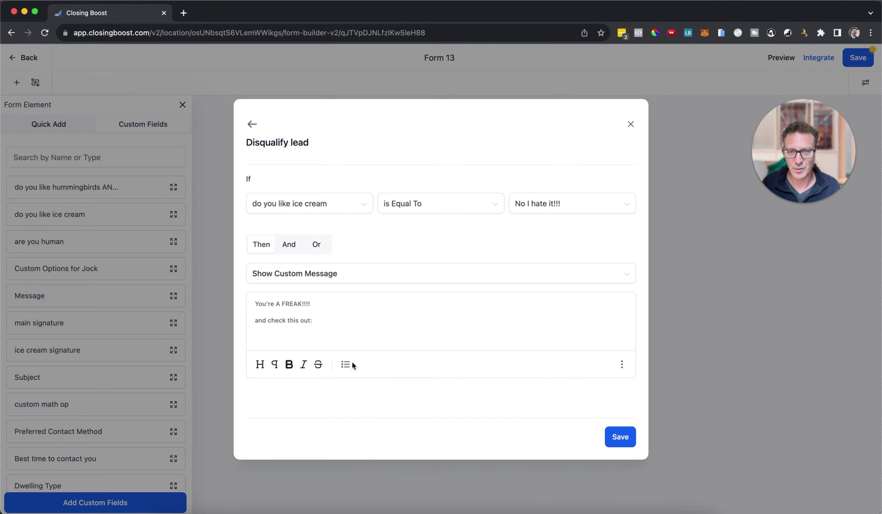
- Add a large heading line 'BIG TEXT AS YOU'RE A FREAK', correcting the apostrophe
left_click(345, 365)
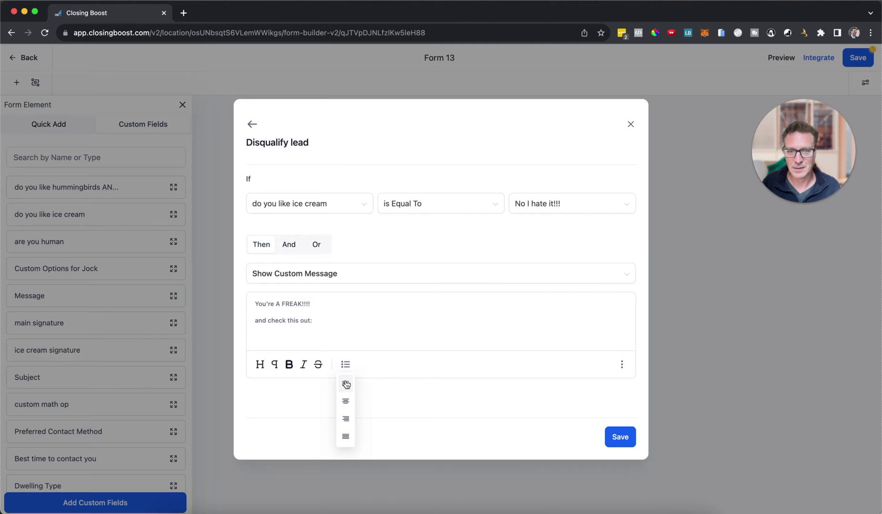
left_click(260, 365)
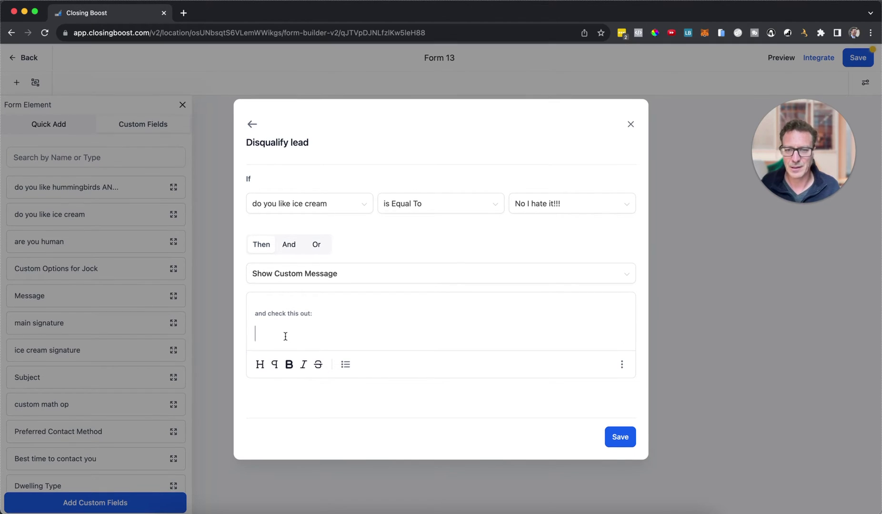
type("Bl")
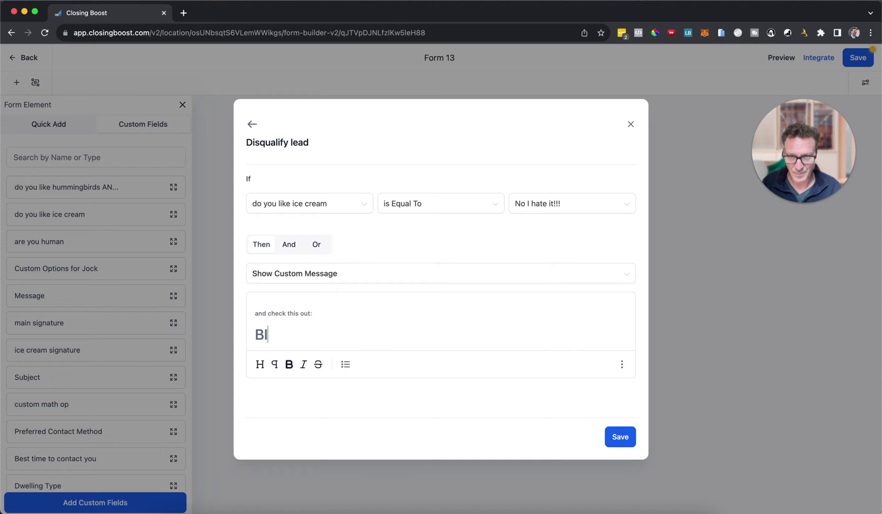
type("G TEXT ")
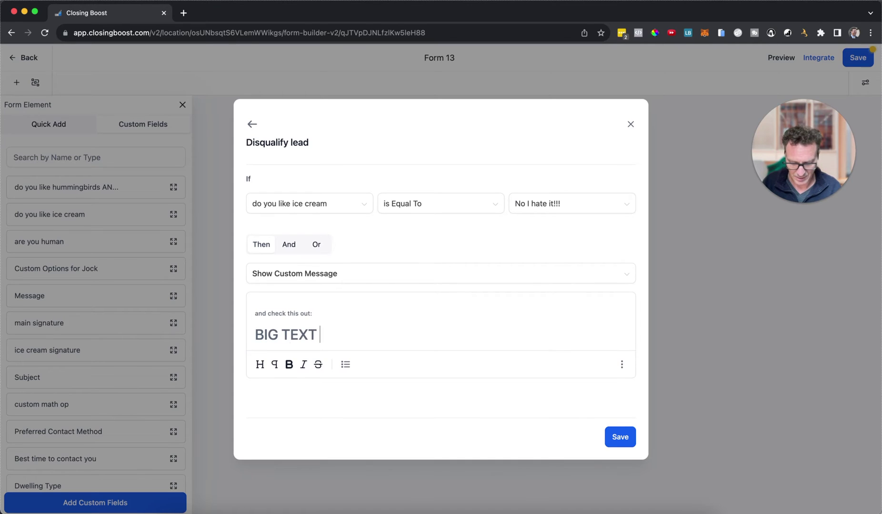
type("AS YOU")
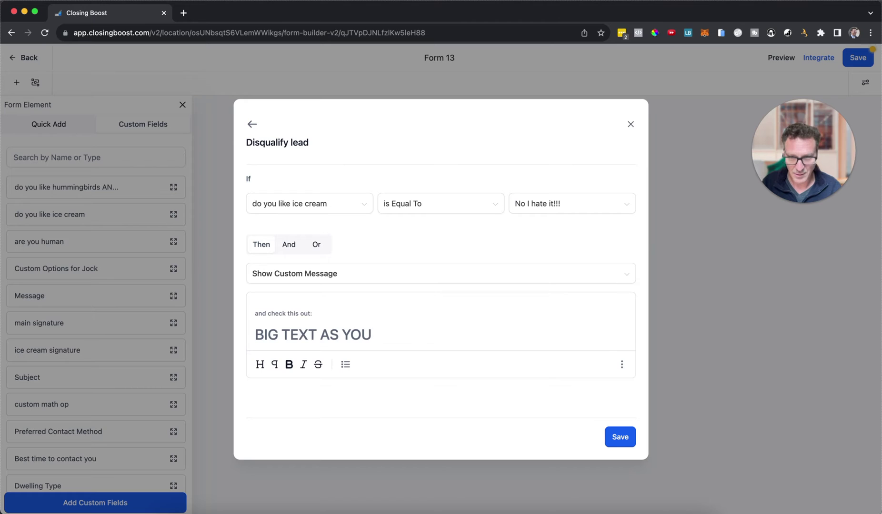
type("\"RE A FREAK")
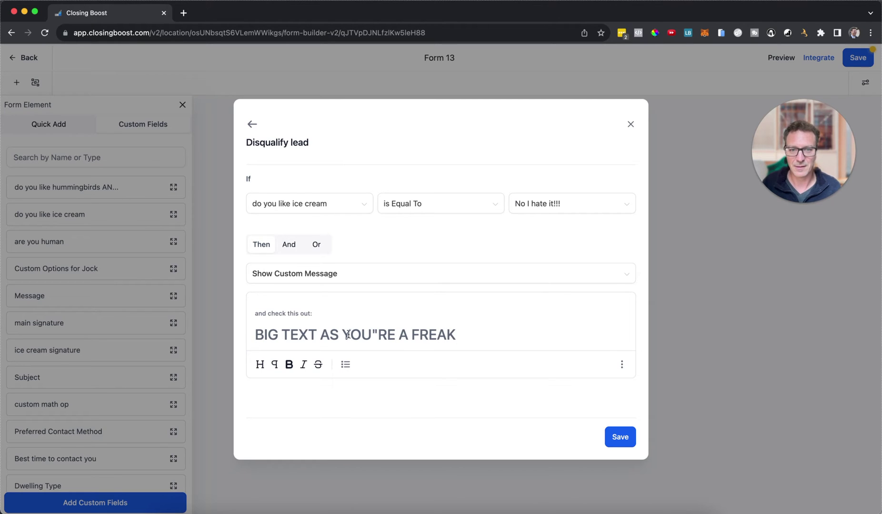
left_click(378, 332)
key("BackSpace")
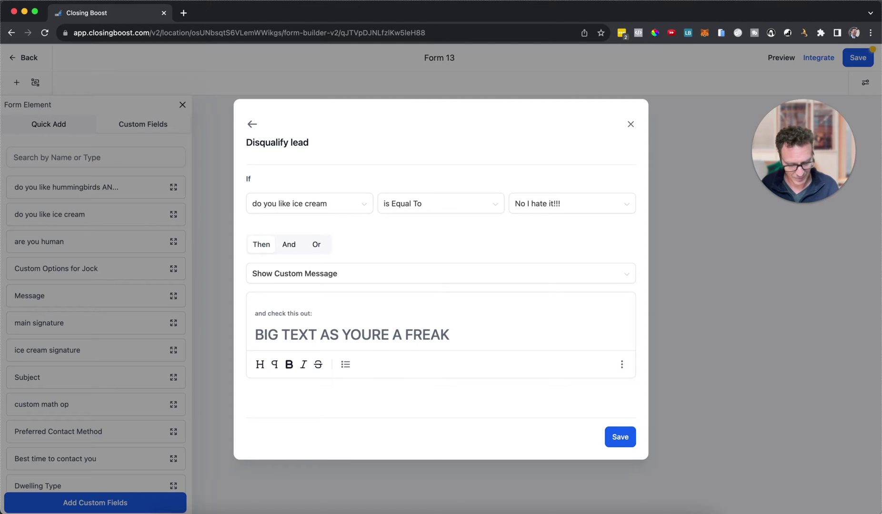
type("'")
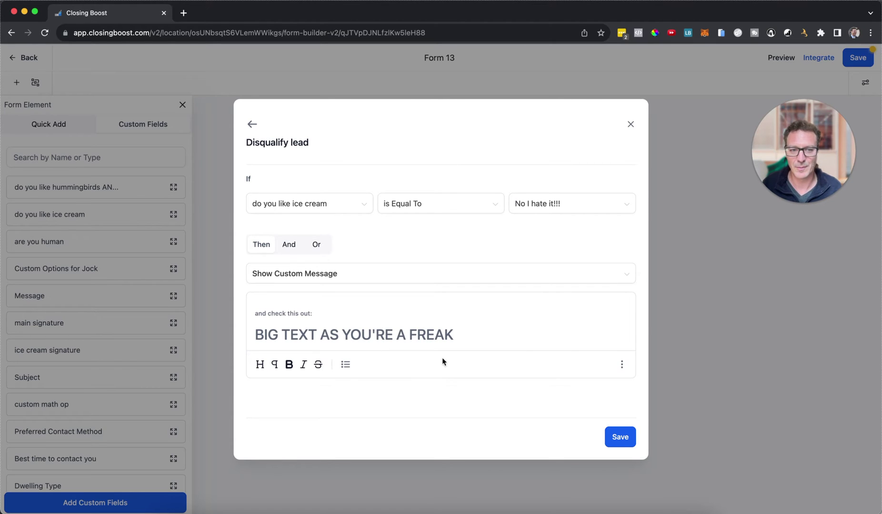
left_click(622, 366)
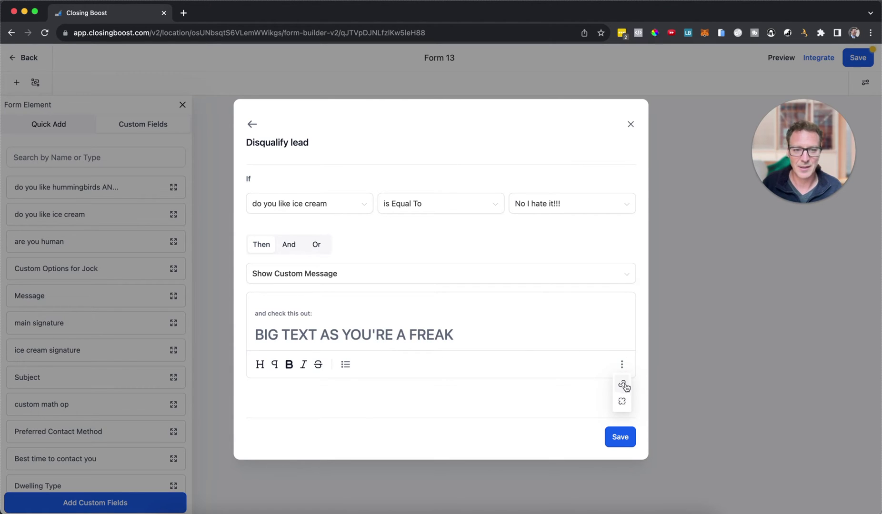
left_click(448, 315)
- Save the disqualify-lead rule and begin a Display custom message condition on hummingbirds AND pizza
left_click(625, 439)
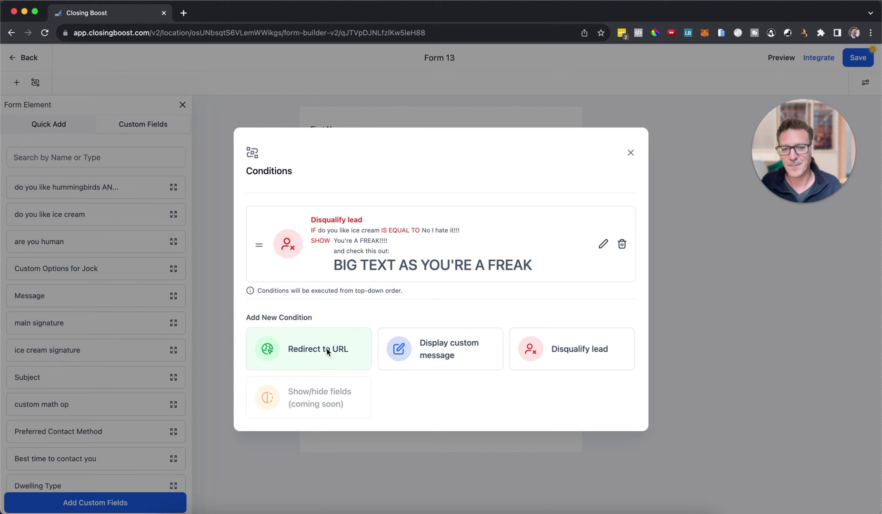
left_click(425, 357)
left_click(342, 204)
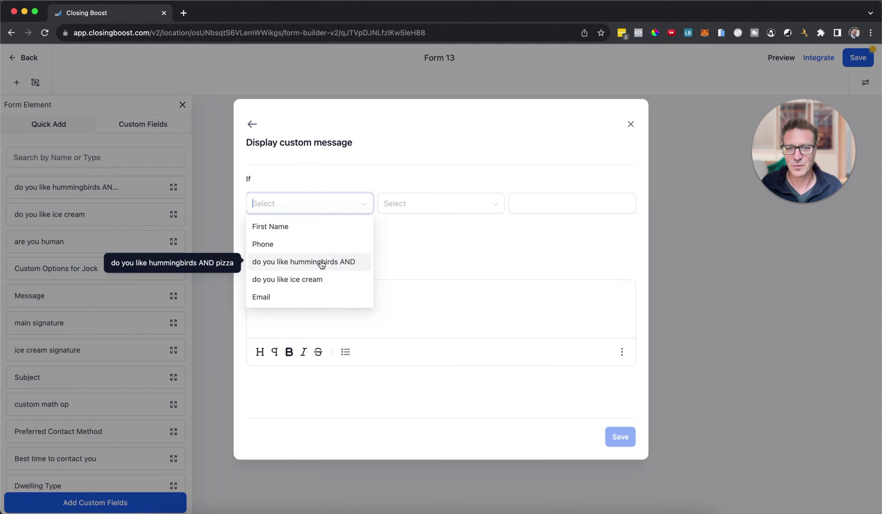
left_click(322, 263)
- Require the answer 'for sure', add a blank And row, then return to the conditions list
left_click(563, 206)
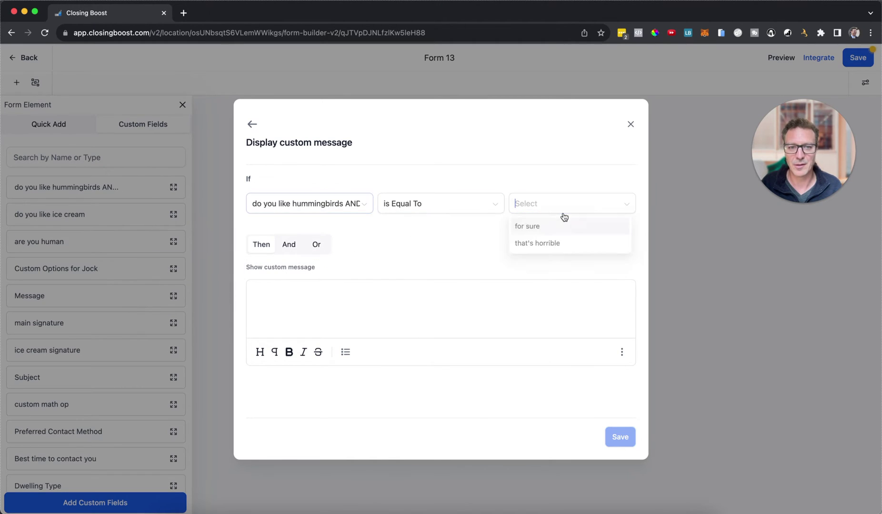
left_click(560, 230)
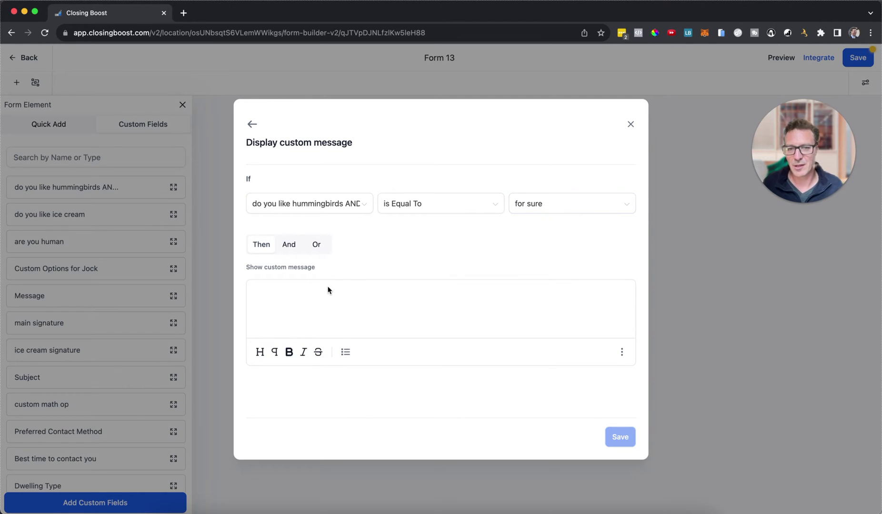
left_click(294, 247)
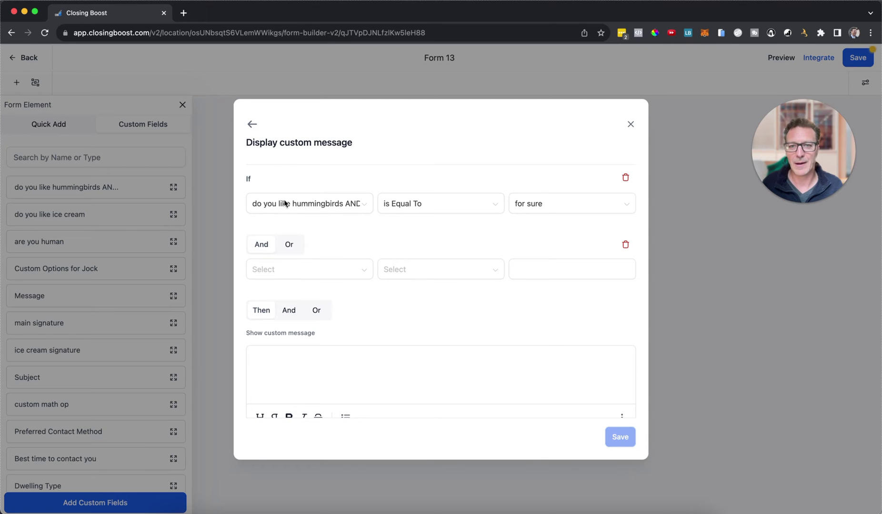
left_click(252, 124)
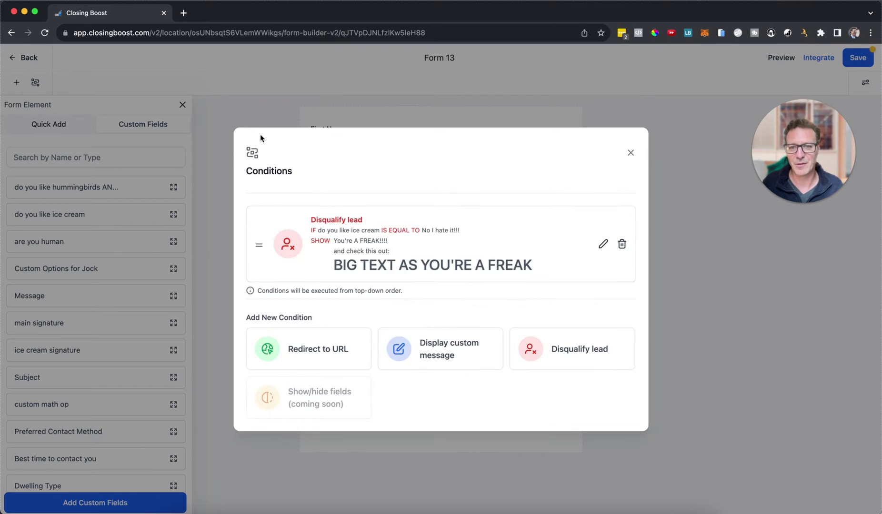
left_click(301, 352)
left_click(310, 213)
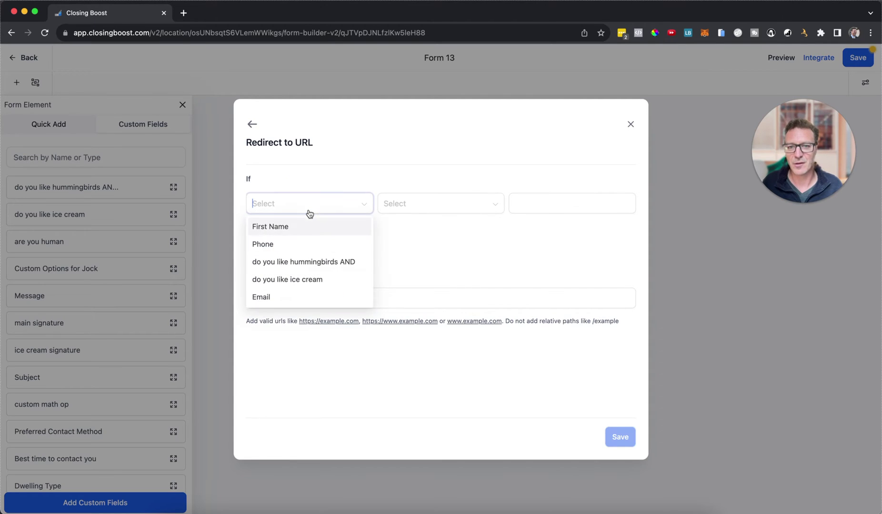
left_click(295, 262)
left_click(547, 203)
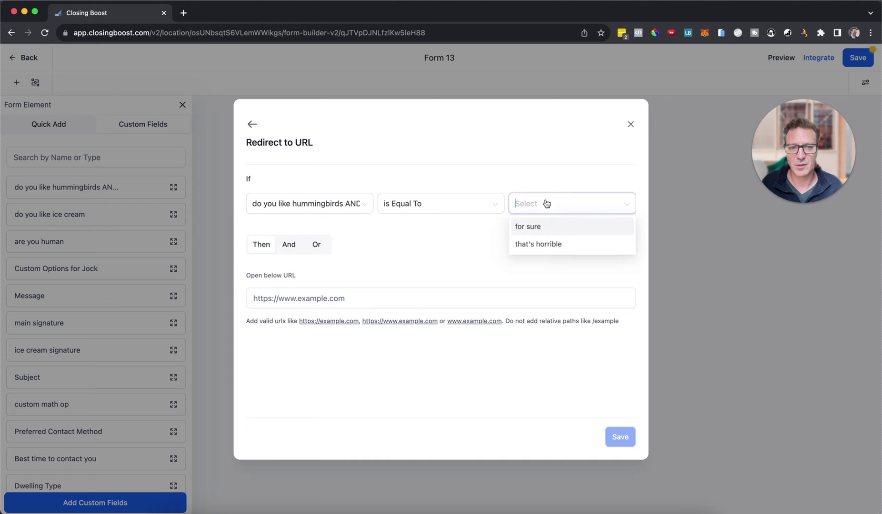
left_click(544, 231)
left_click(377, 294)
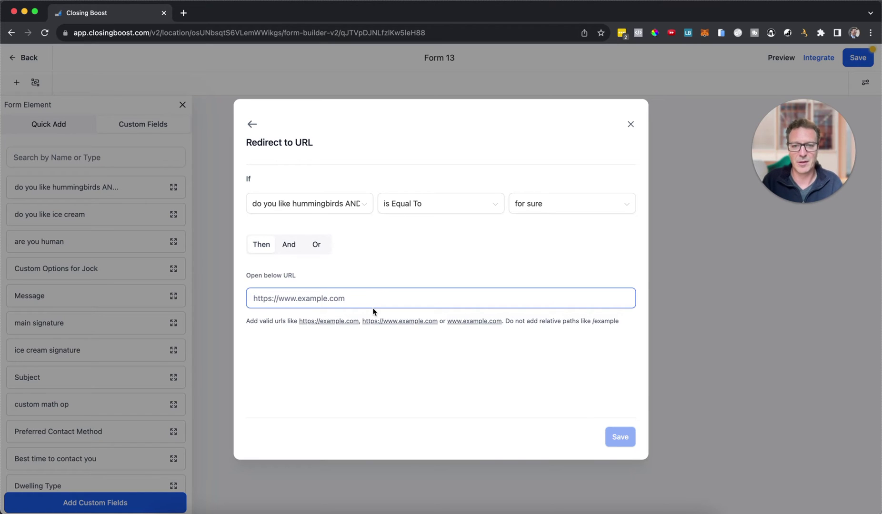
type("https")
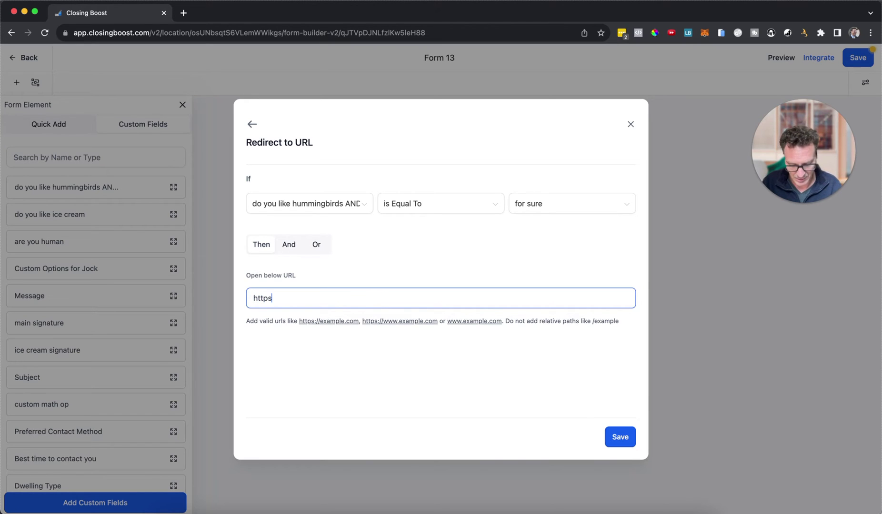
type("://google.com")
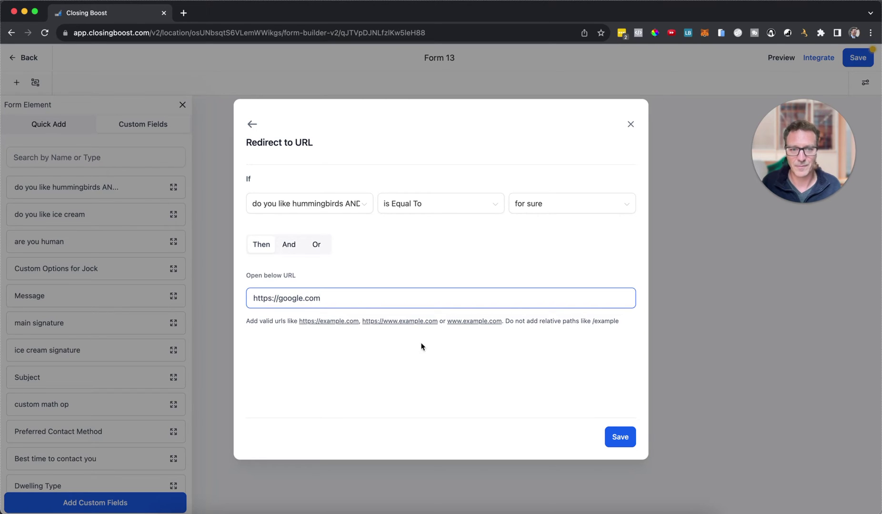
left_click(620, 438)
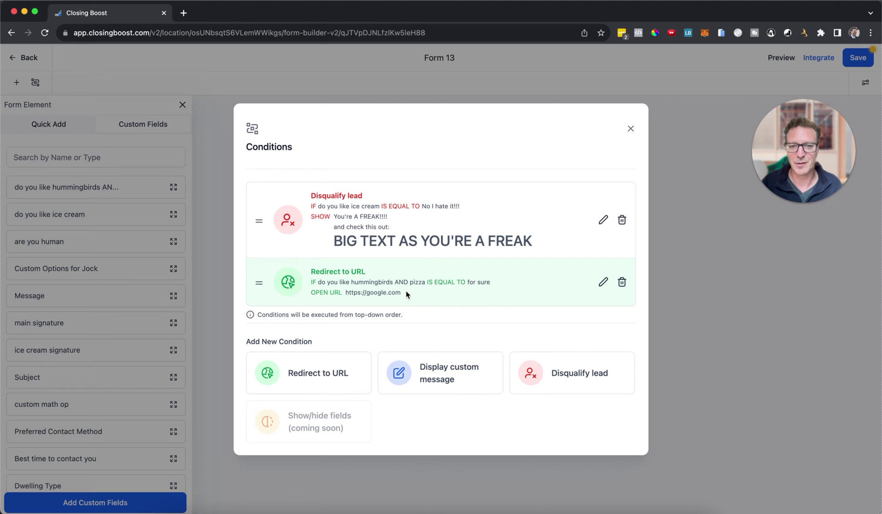
- Close Conditions, save Form 13 and copy its public form link
left_click(630, 129)
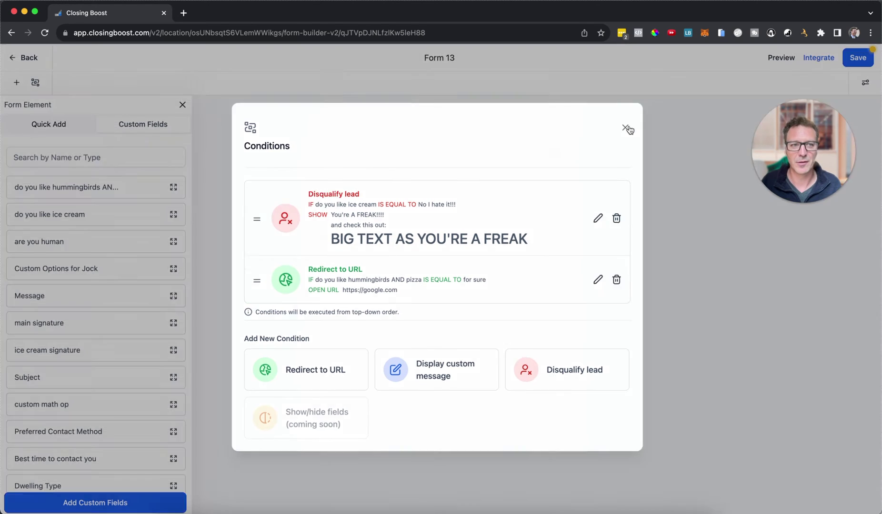
left_click(852, 62)
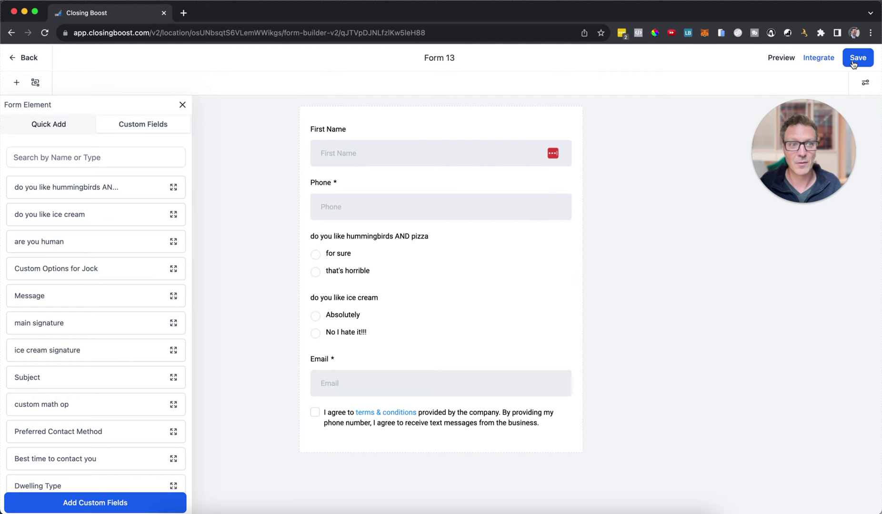
left_click(815, 58)
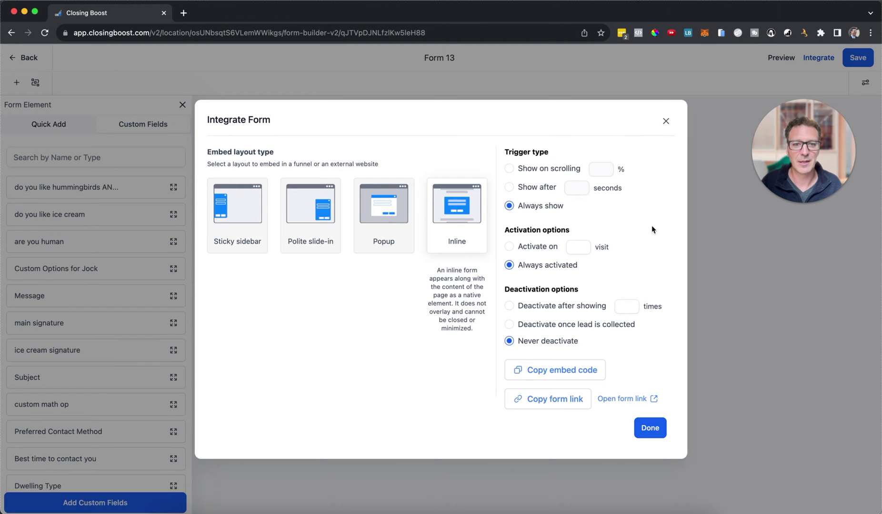
left_click(555, 405)
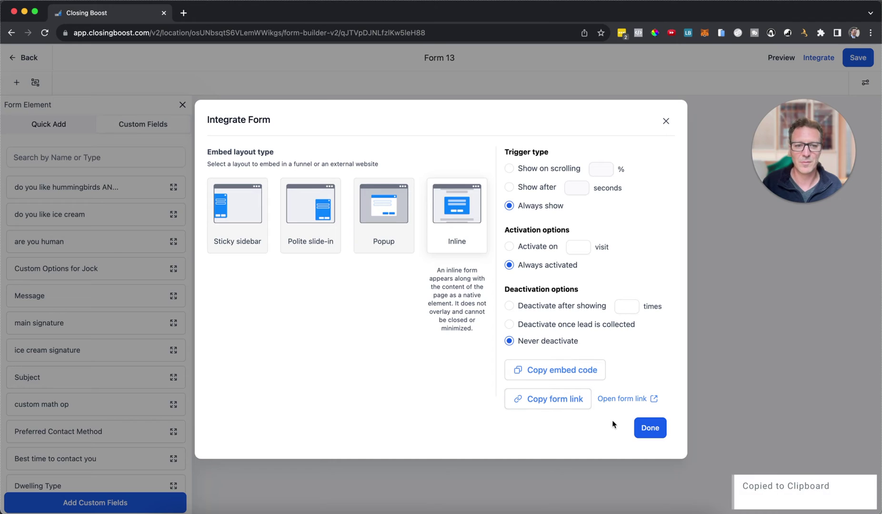
left_click(642, 428)
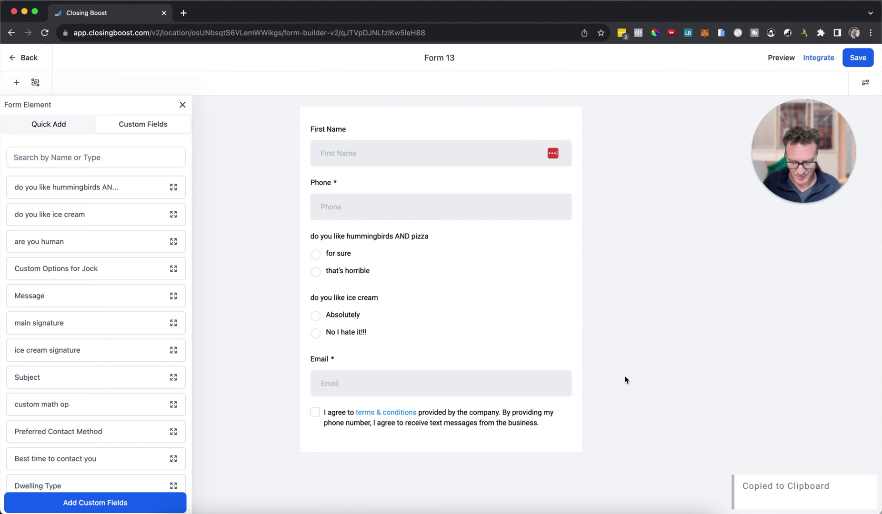
- Open the copied form link in a new browser tab
key("super+t")
key("super+v")
key("Return")
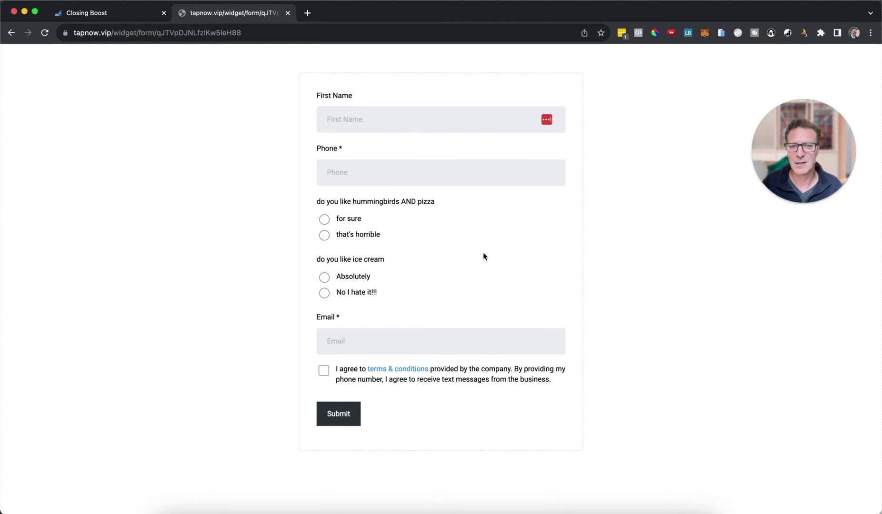
- Enter a test first name and phone number on the live form
left_click(420, 116)
type("sdfkjl")
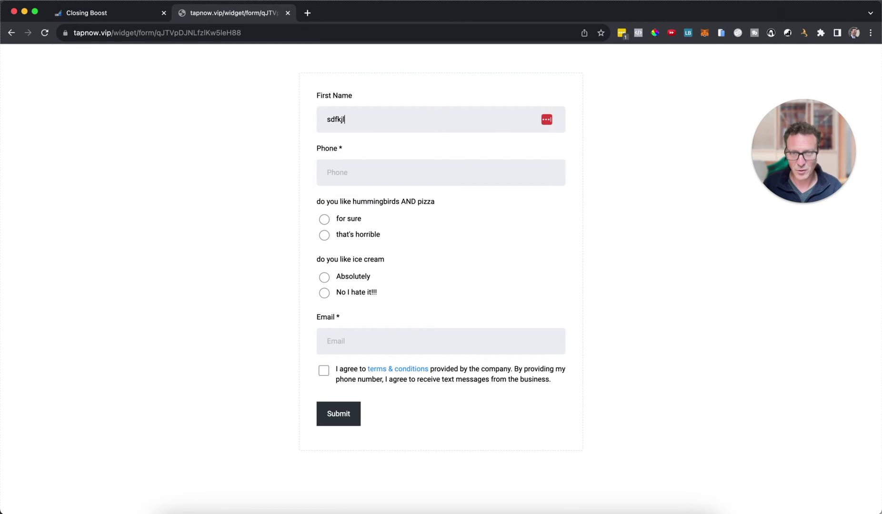
left_click(420, 174)
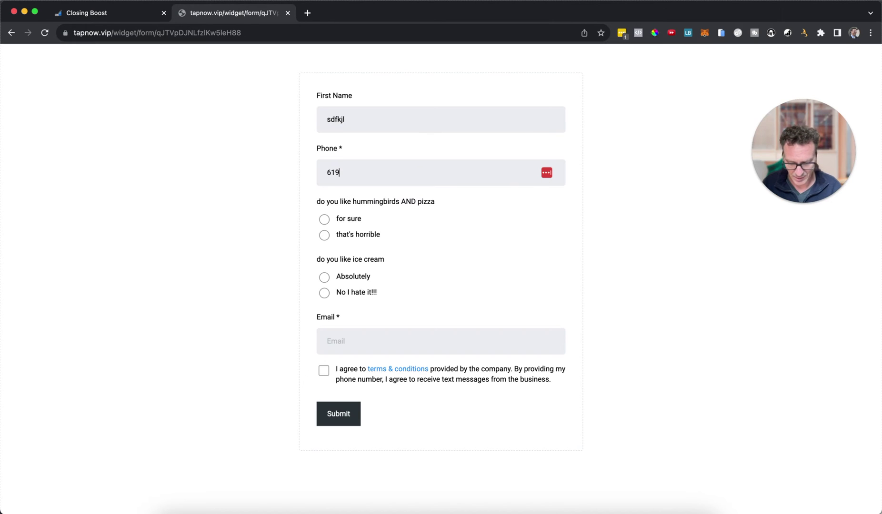
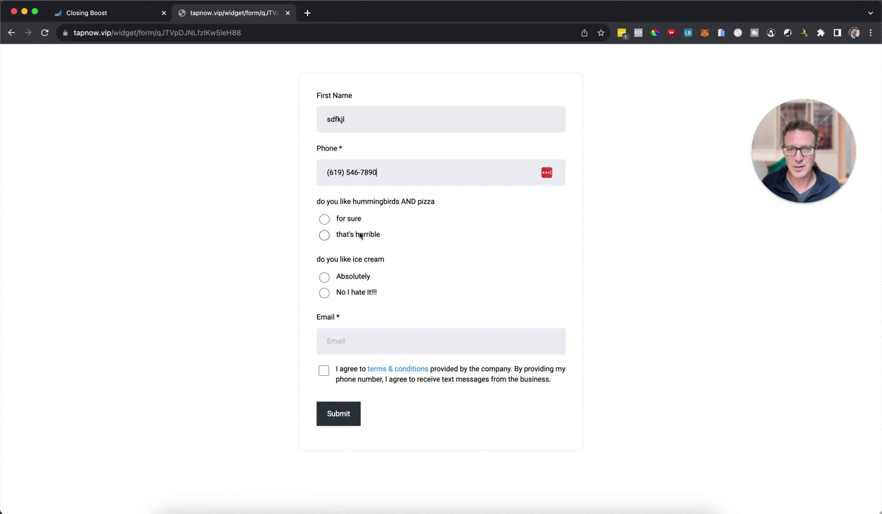
- Answer 'that's horrible' and 'No I hate it!!!', fill a test email, accept terms and submit
left_click(328, 237)
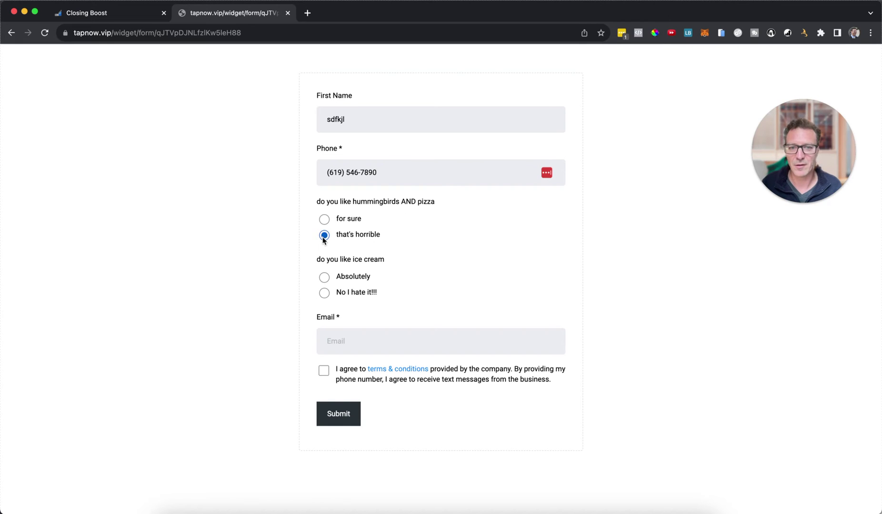
left_click(324, 294)
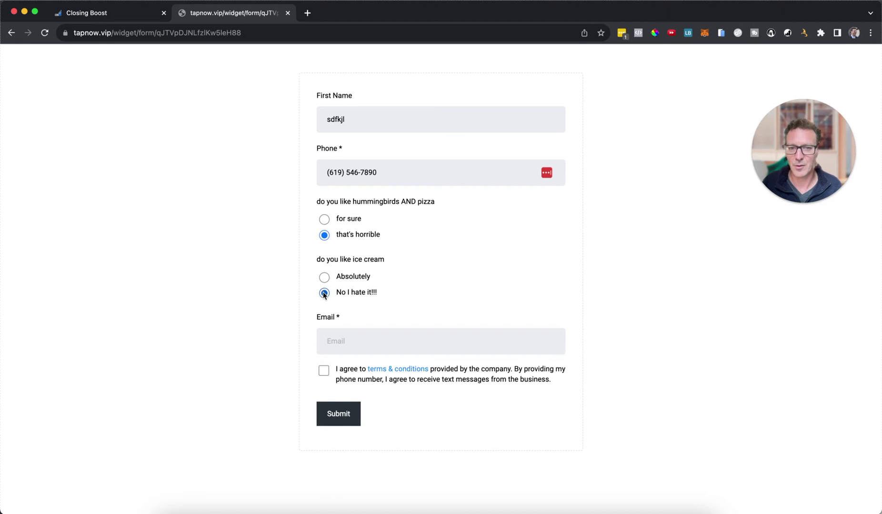
left_click(357, 341)
type("test@test.com")
left_click(393, 372)
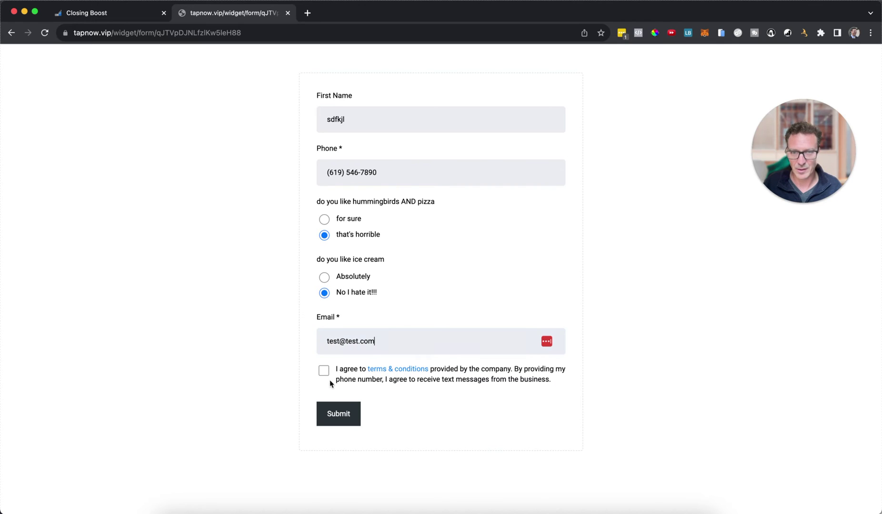
left_click(324, 371)
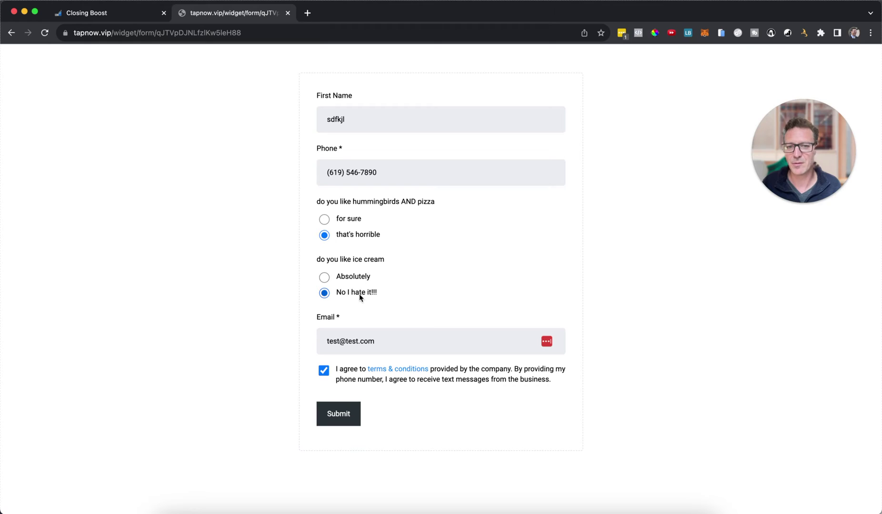
left_click(350, 416)
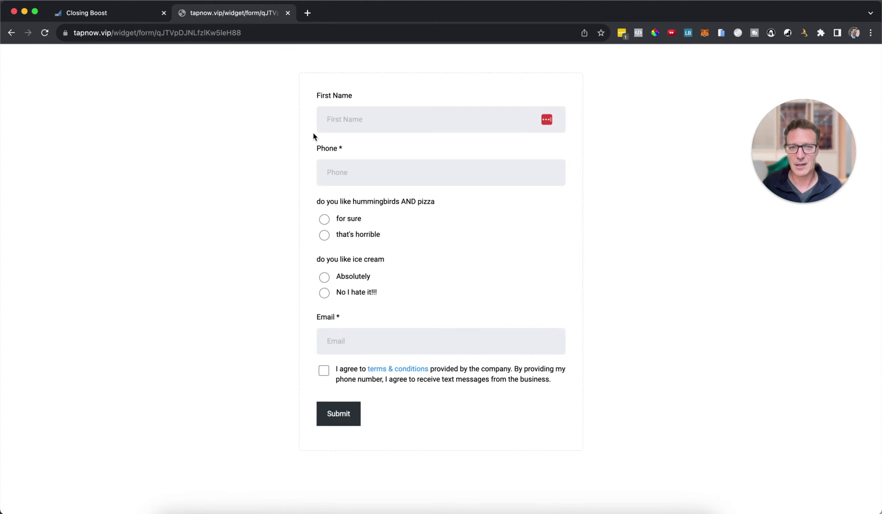
- Fill the First Name and Phone fields with test values
left_click(345, 121)
type("sdf")
left_click(345, 174)
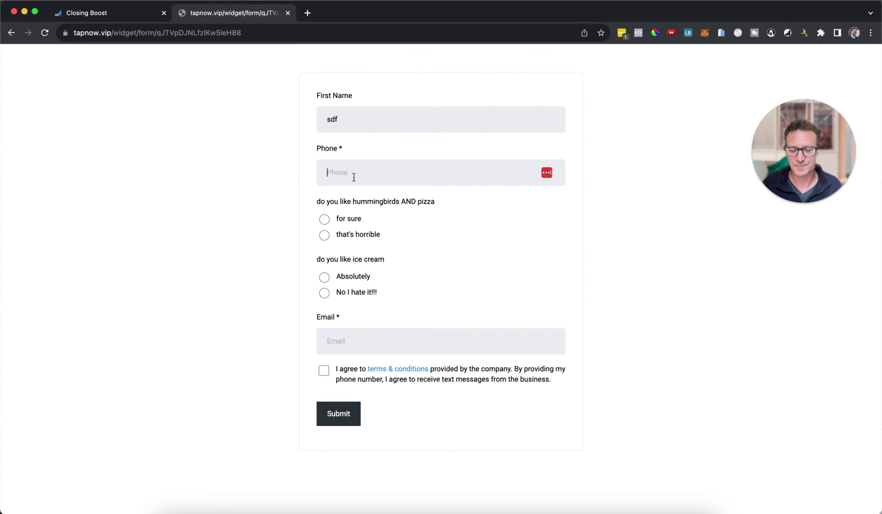
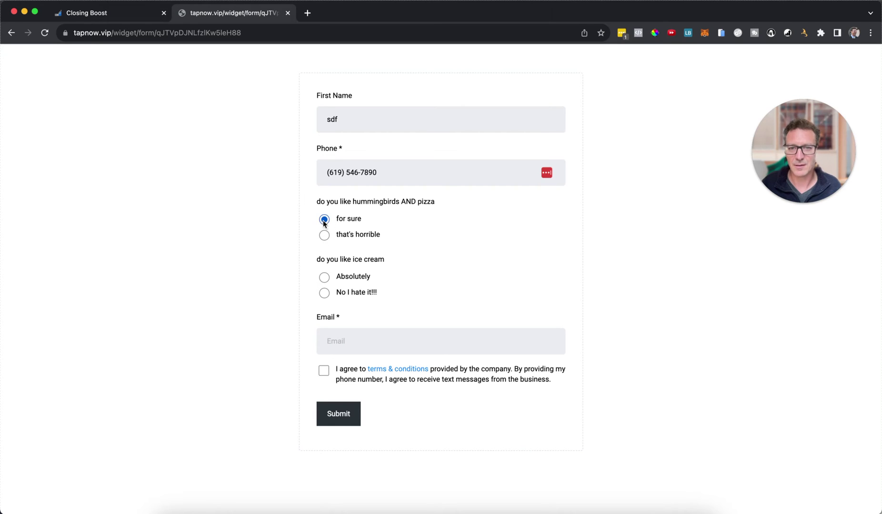
- Answer Absolutely, add the saved test email, accept the terms and submit to trigger the Google redirect
left_click(324, 277)
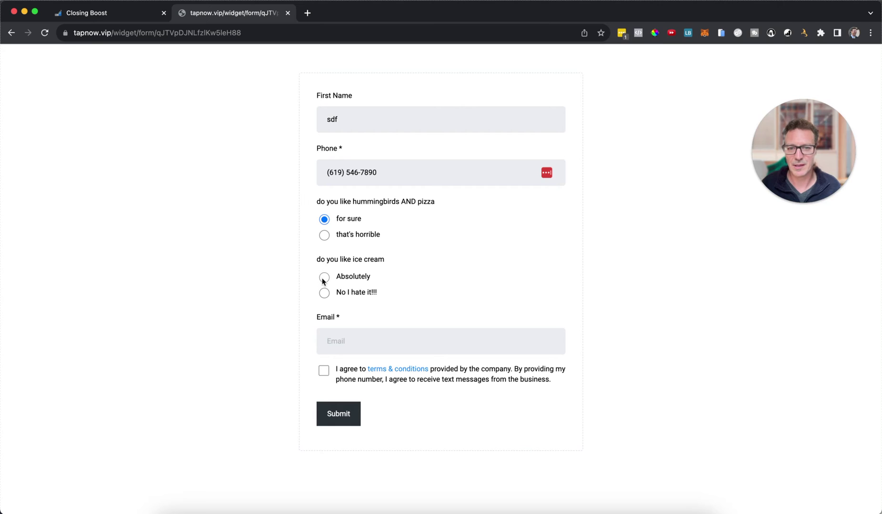
left_click(362, 347)
type("test@test.com")
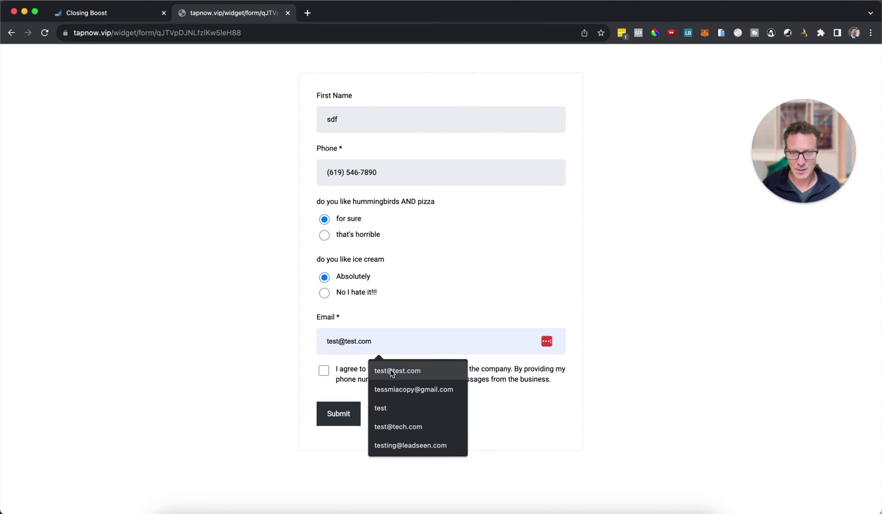
left_click(391, 373)
left_click(324, 371)
left_click(333, 412)
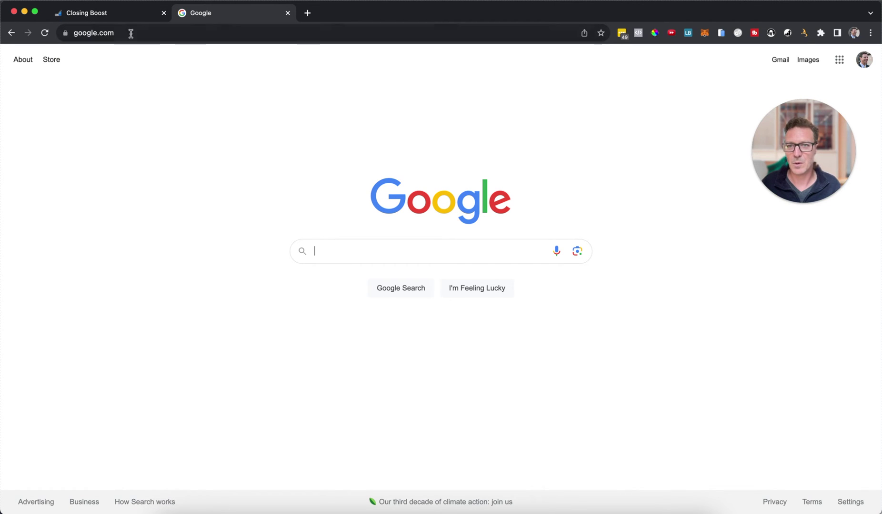
- Return to the public form and enter a test first name and phone number
left_click(7, 32)
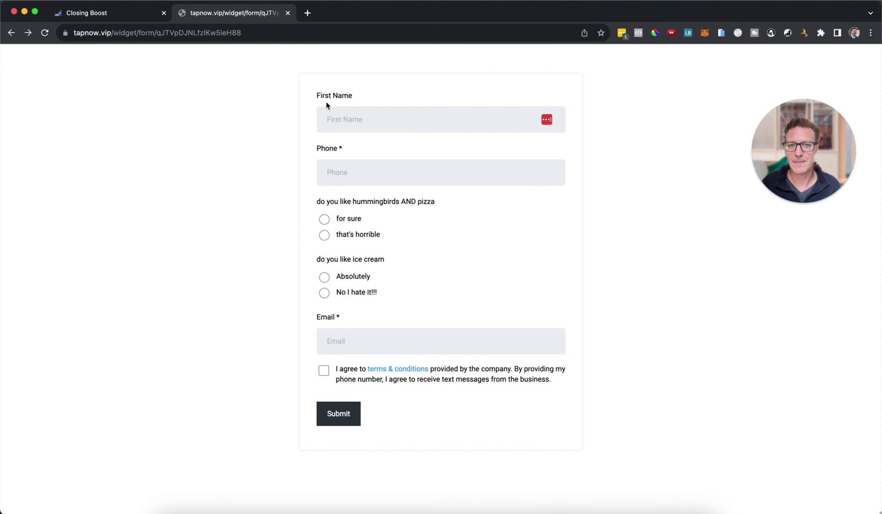
left_click(362, 119)
type("asdf")
left_click(373, 173)
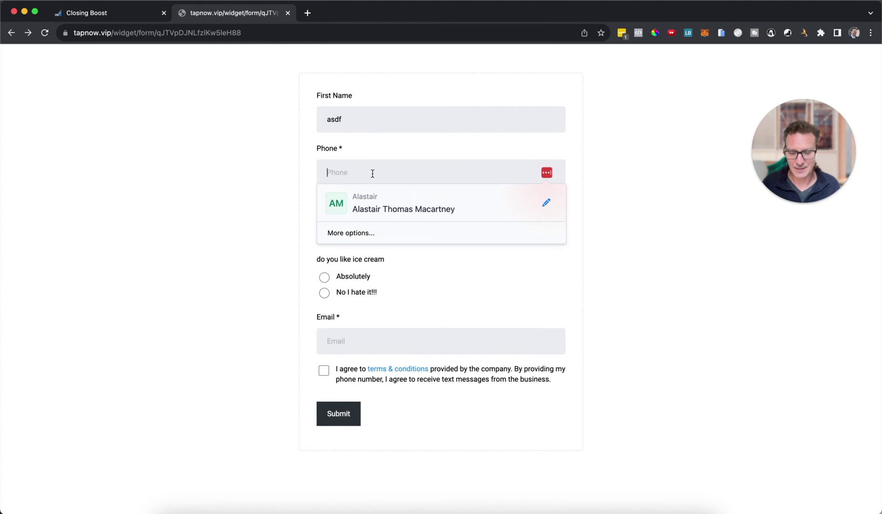
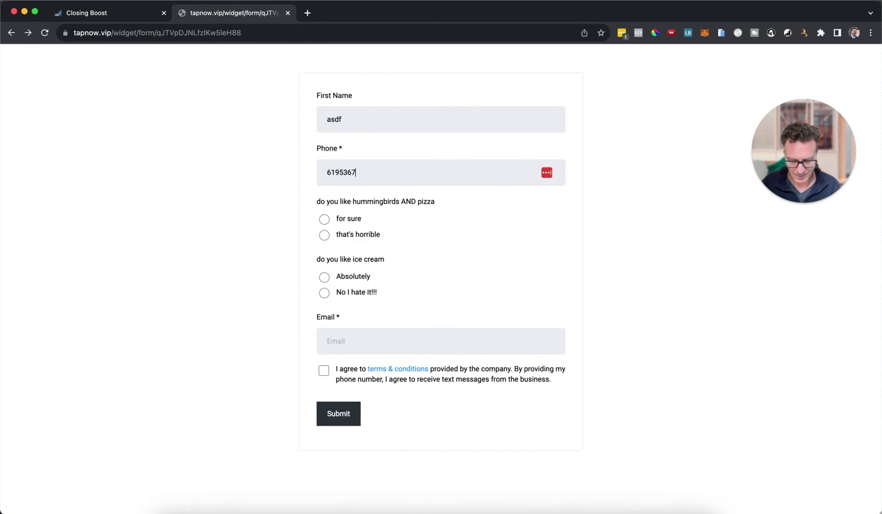
- Answer that's horrible and Absolutely, fill the saved test email and submit to get the thank-you message
left_click(324, 236)
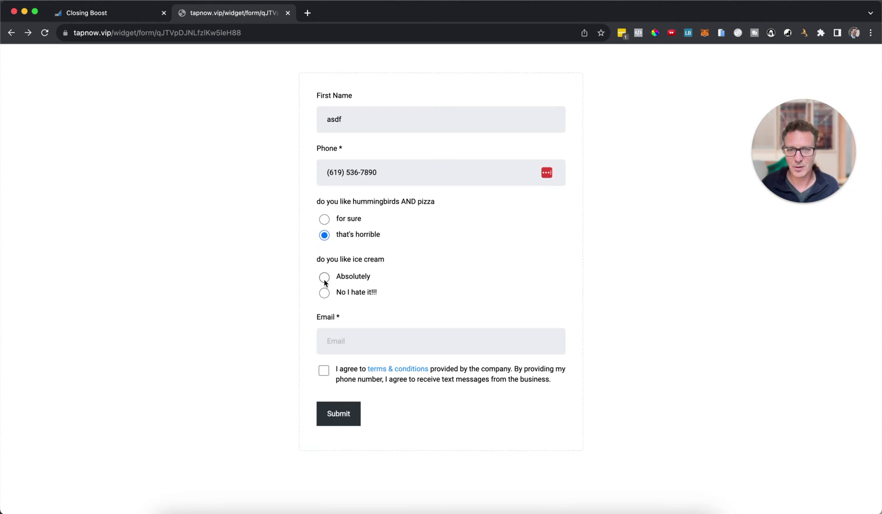
left_click(324, 278)
left_click(338, 339)
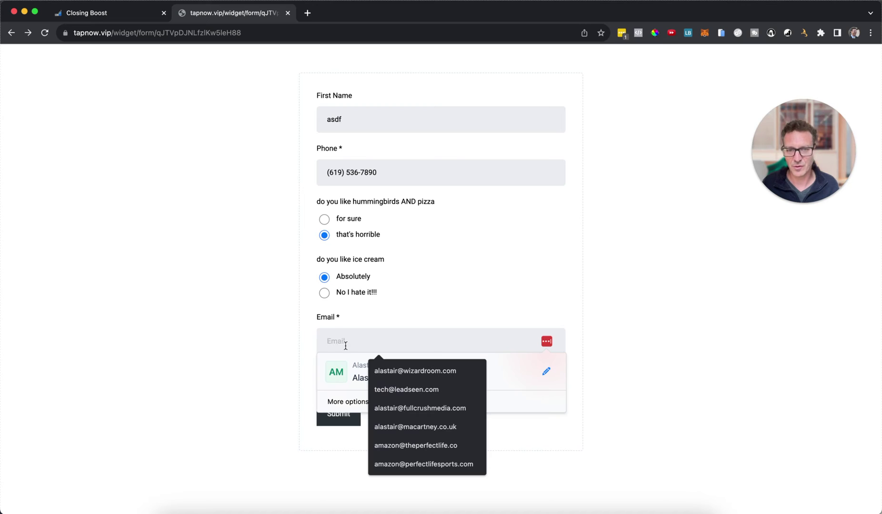
type("test@test.com")
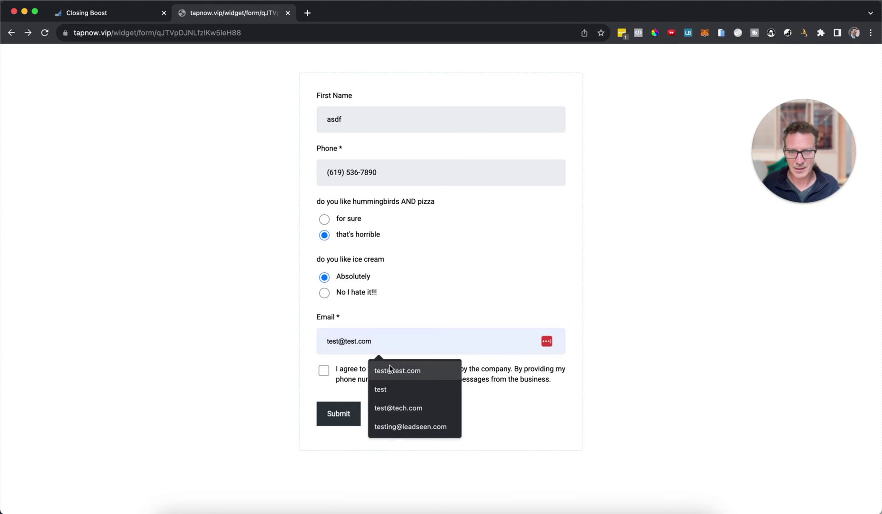
left_click(389, 368)
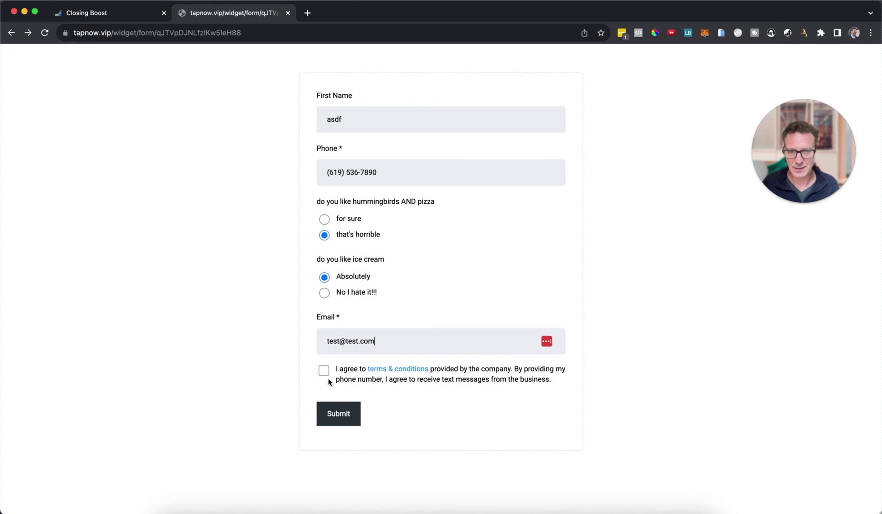
left_click(336, 413)
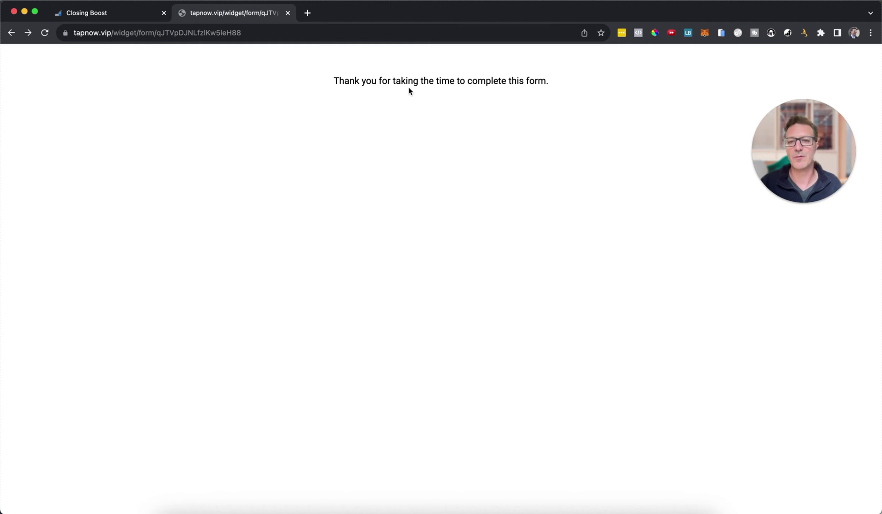
left_click(132, 16)
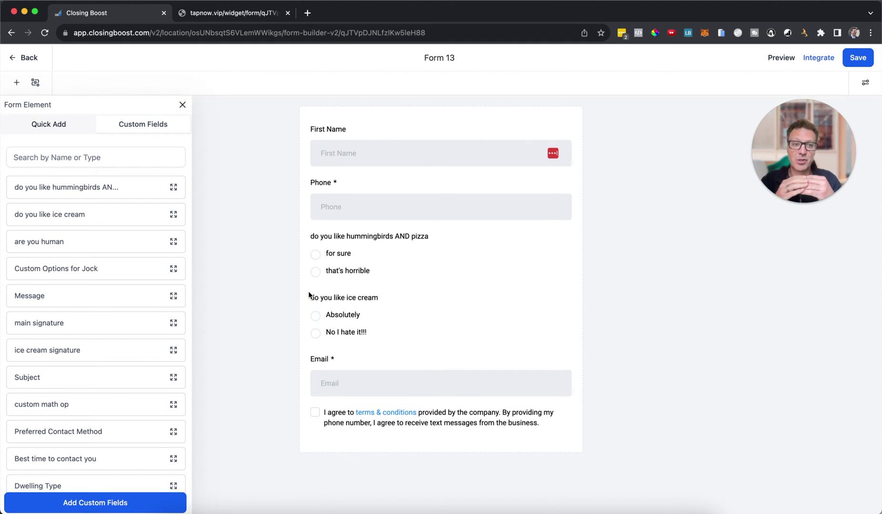
- Review Form 13's disqualify-lead and redirect-to-URL rules in the conditional logic panel, then close it
left_click(35, 83)
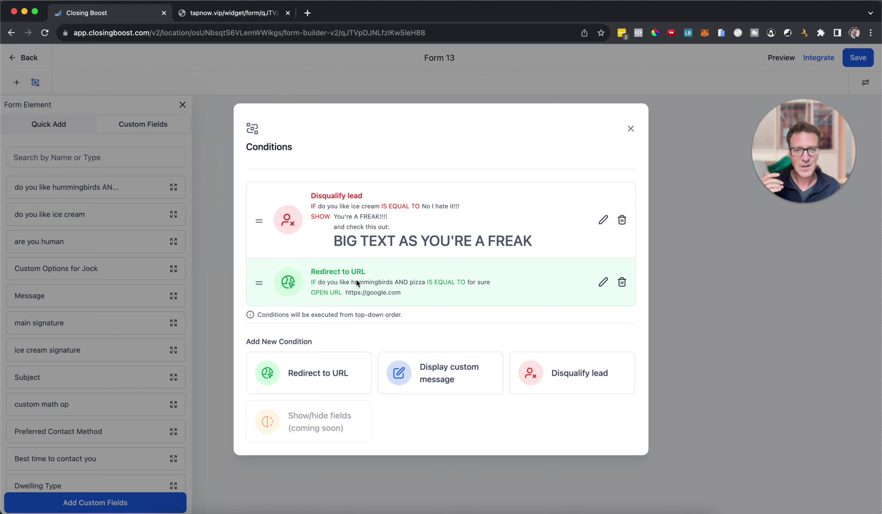
left_click(423, 91)
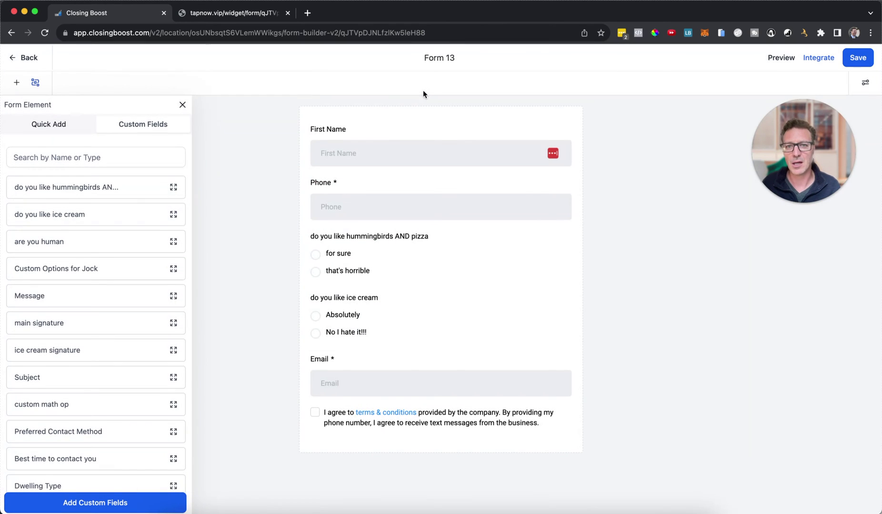
- Load theprofitpact.com in a new tab, close the free-course popup and browse the homepage
left_click(308, 13)
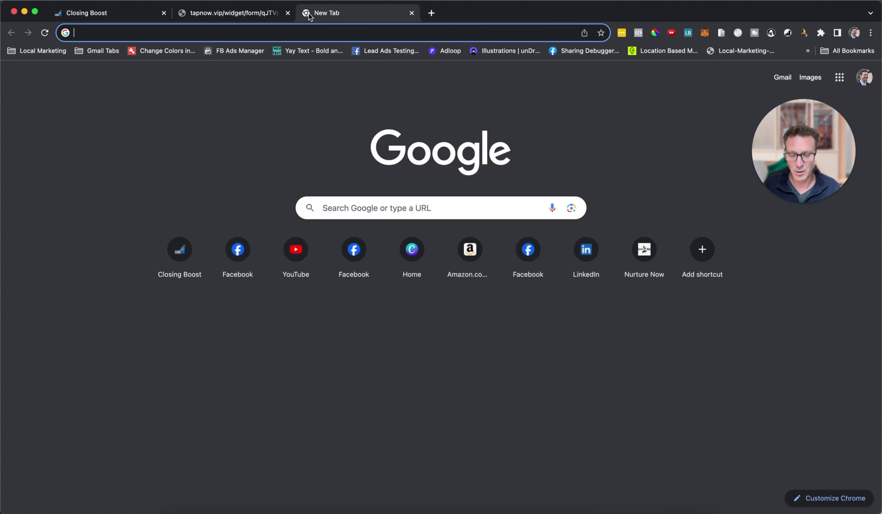
type("theprofit")
key("Return")
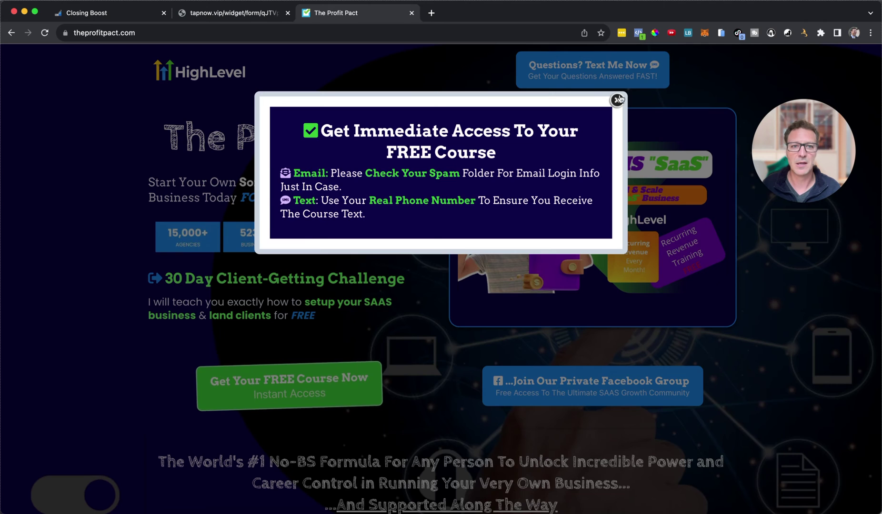
left_click(617, 99)
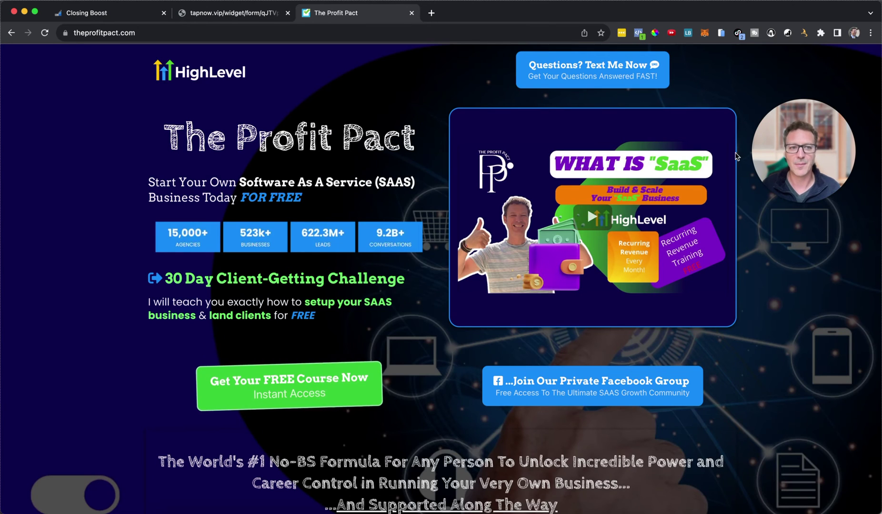
left_click_drag(805, 151, 438, 331)
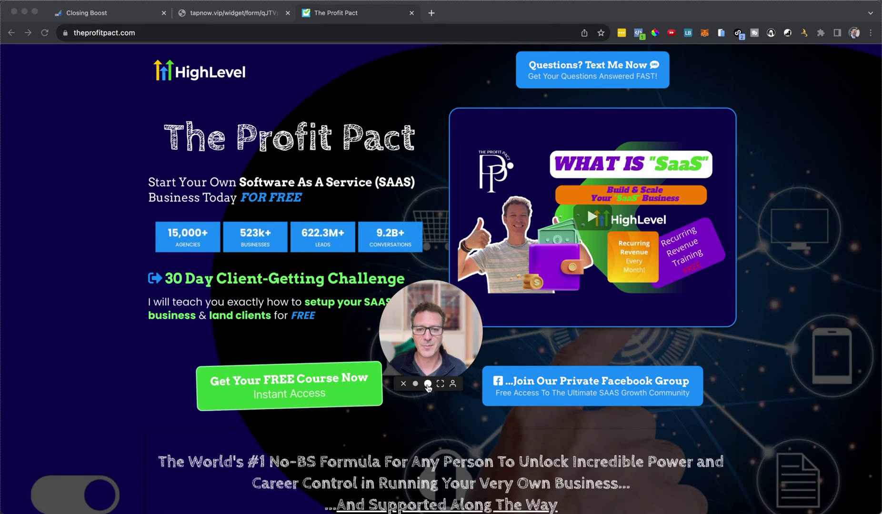
left_click(410, 386)
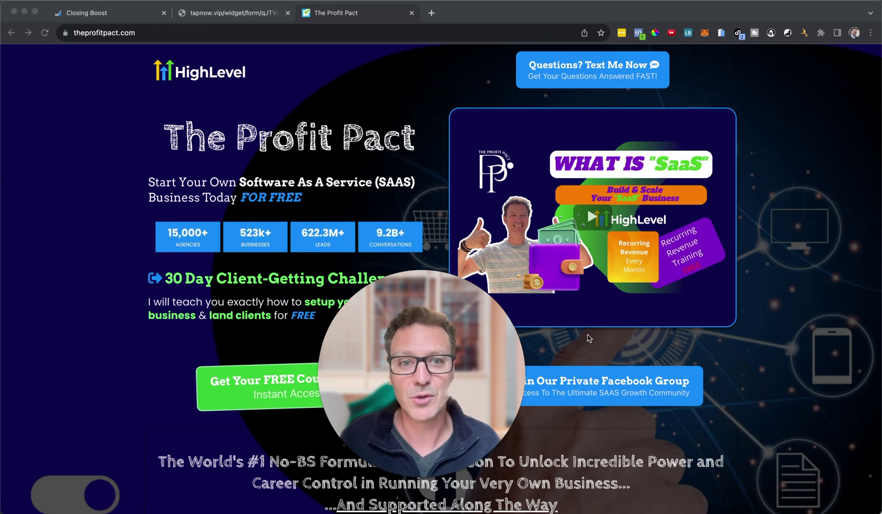
scroll(590, 337, "down", 20)
scroll(589, 337, "down", 15)
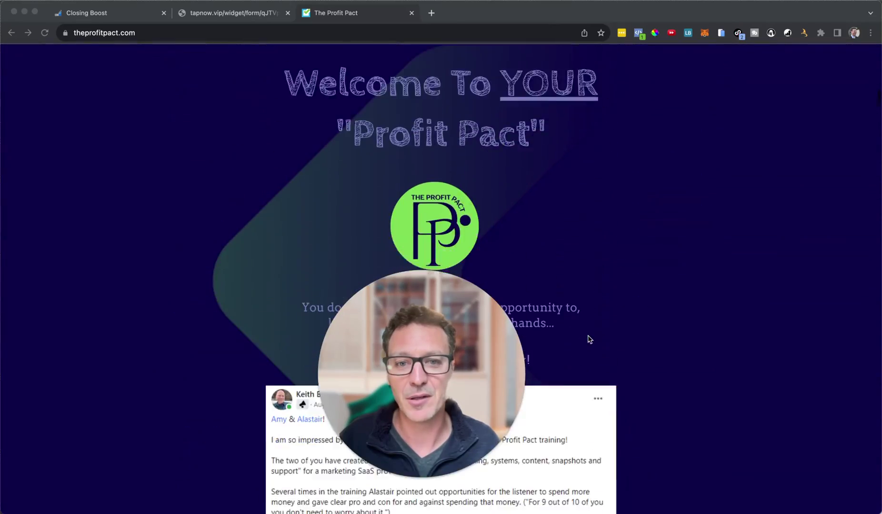
scroll(565, 332, "down", 1)
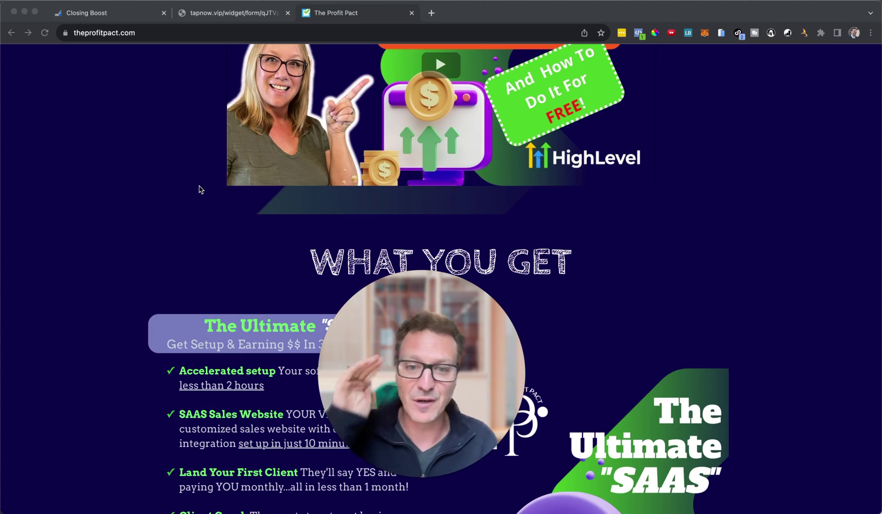
scroll(546, 292, "down", 7)
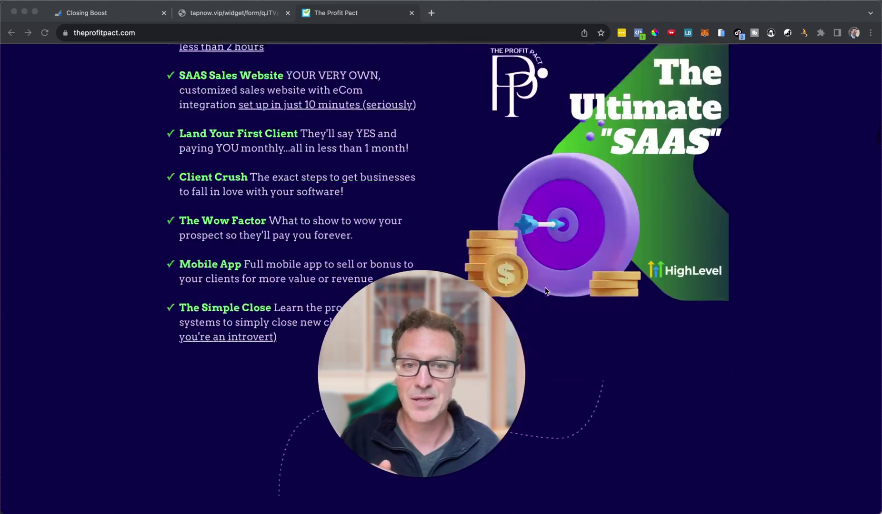
scroll(546, 291, "down", 8)
scroll(544, 293, "up", 20)
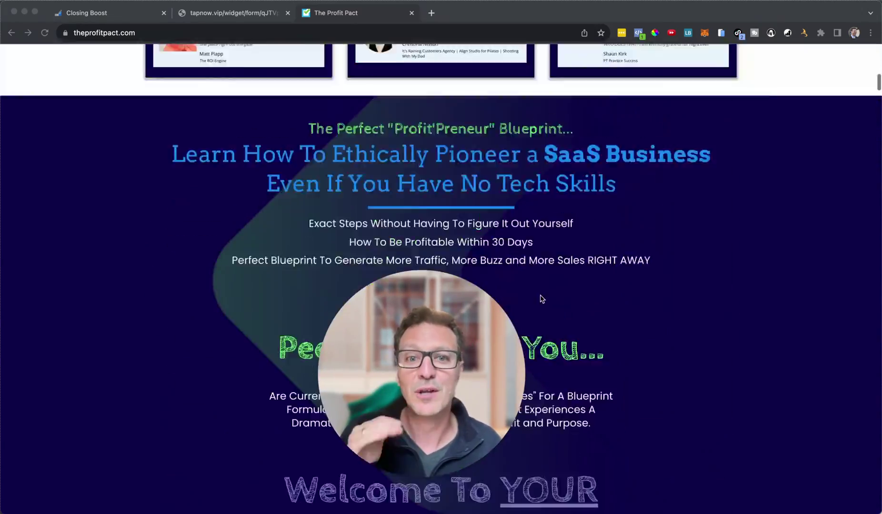
scroll(542, 299, "up", 10)
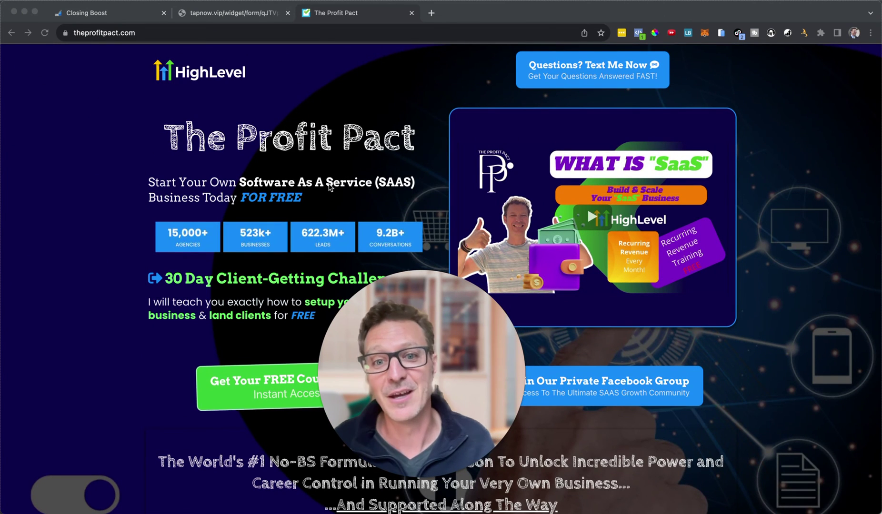
left_click(429, 15)
- Load gohighlevel.com and scroll down to the Building The Agency Engine section
type("gohigh")
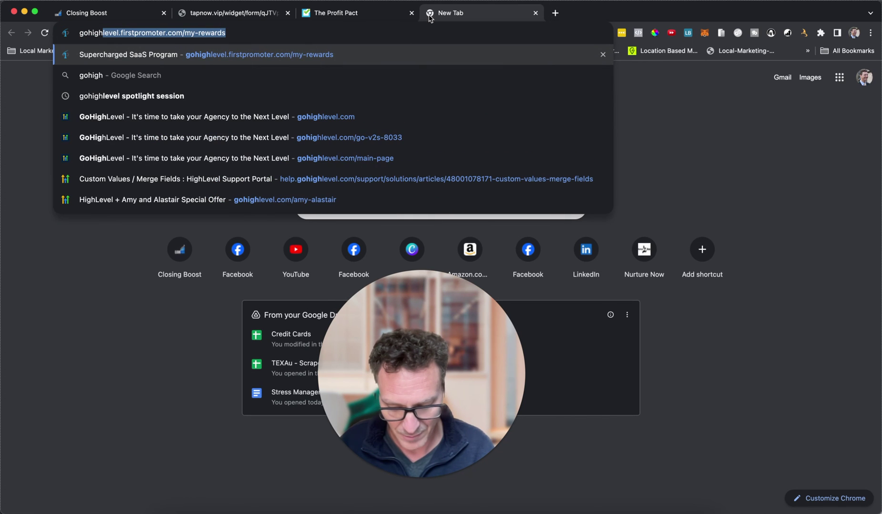
type("level.com")
key("Return")
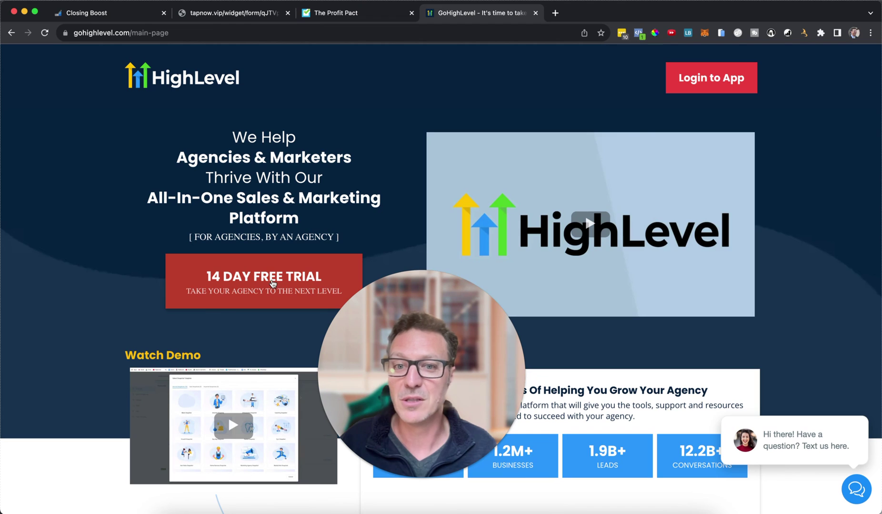
scroll(540, 364, "down", 6)
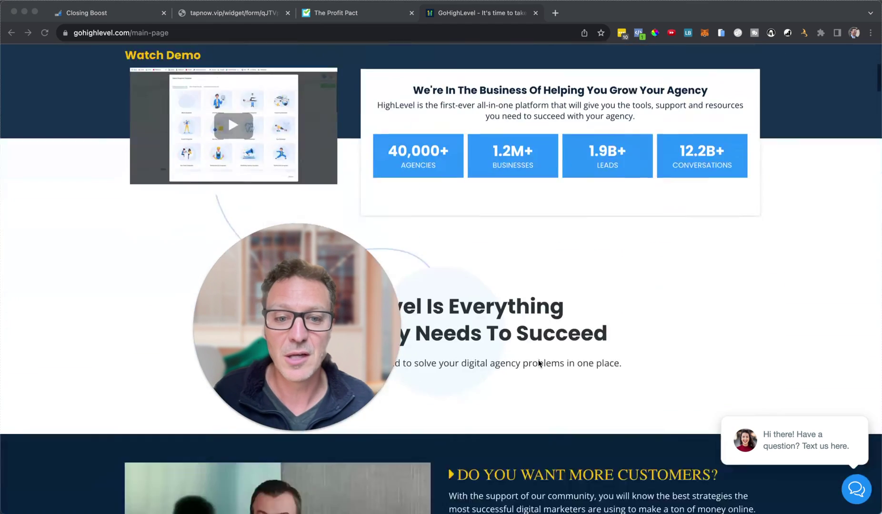
scroll(539, 363, "down", 12)
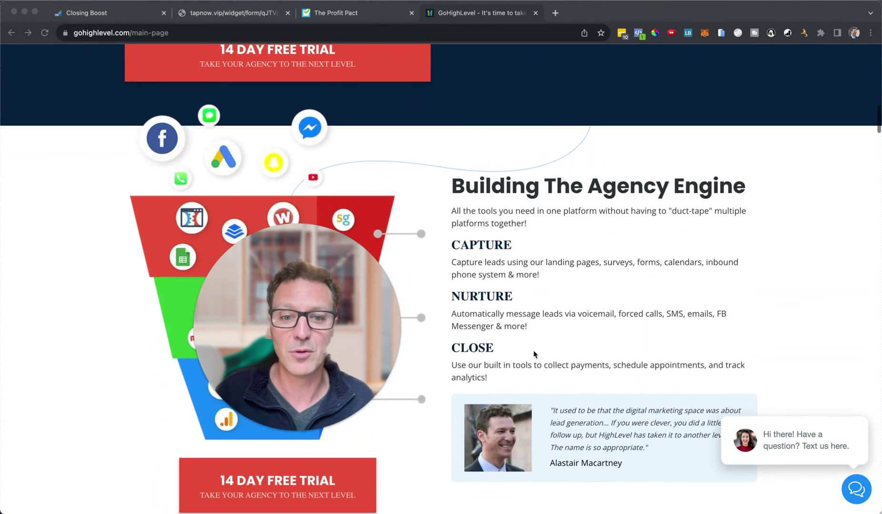
scroll(536, 348, "down", 2)
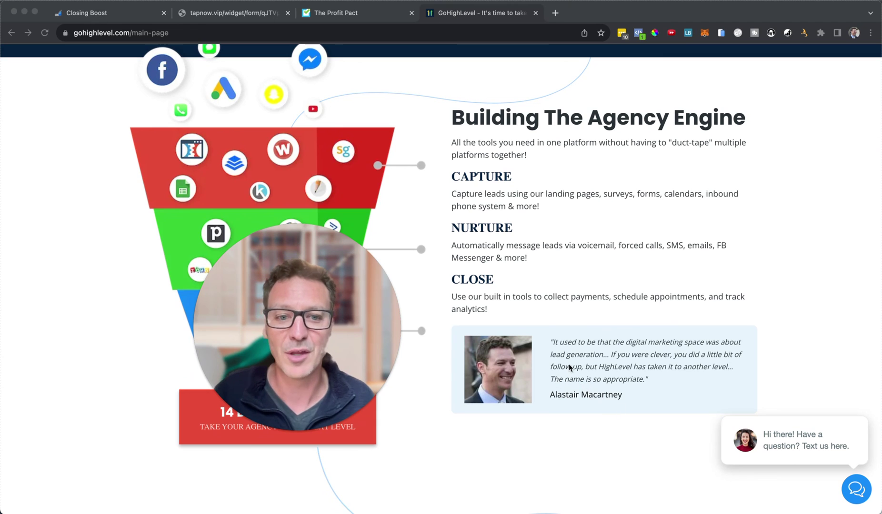